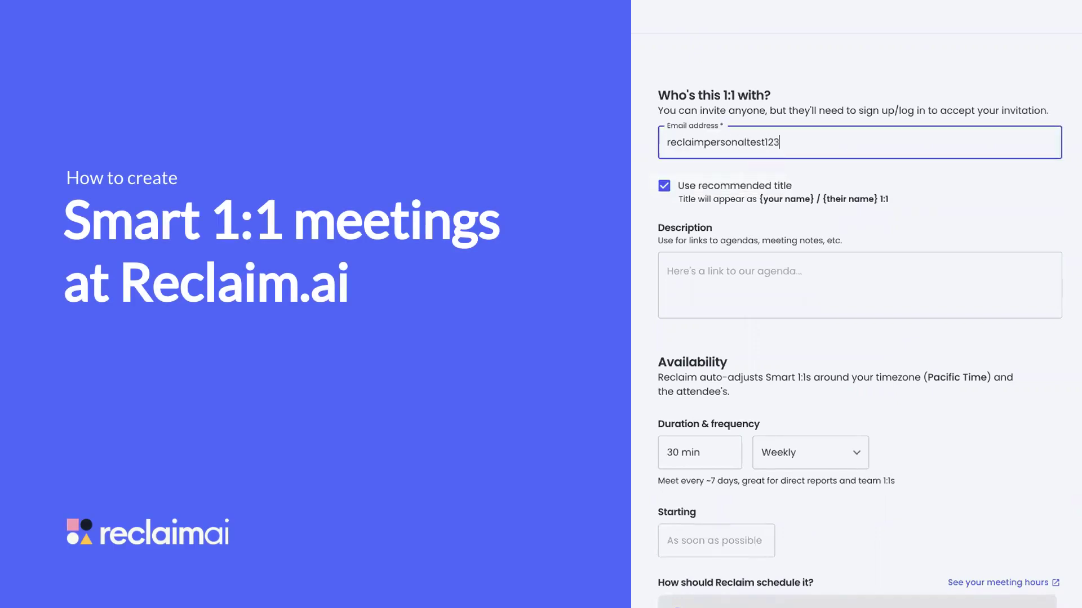
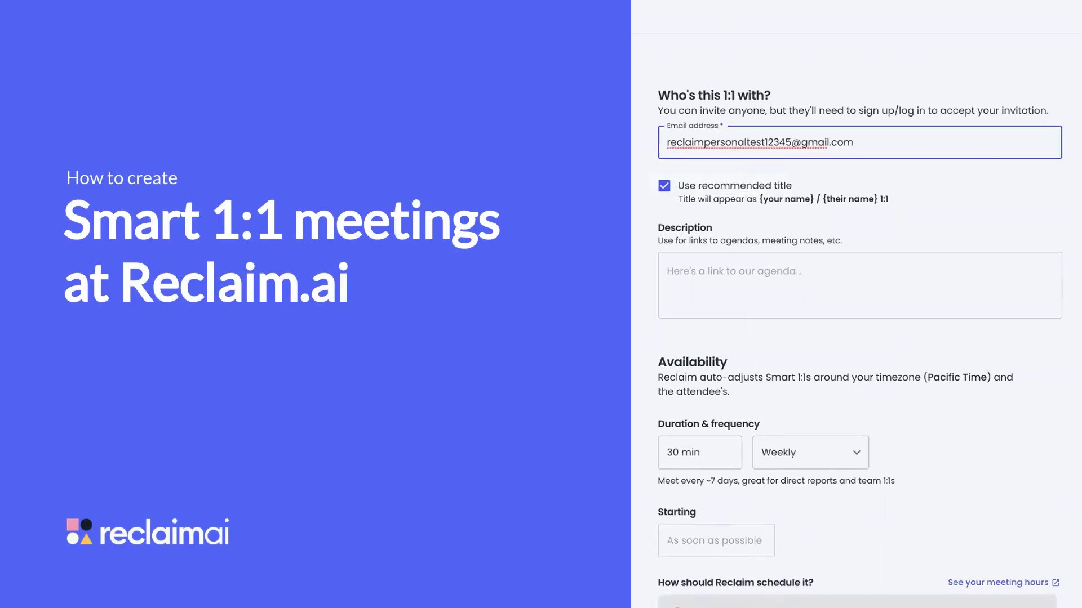
Enter the attendee's e-mail address and confirm it
key(Tab)
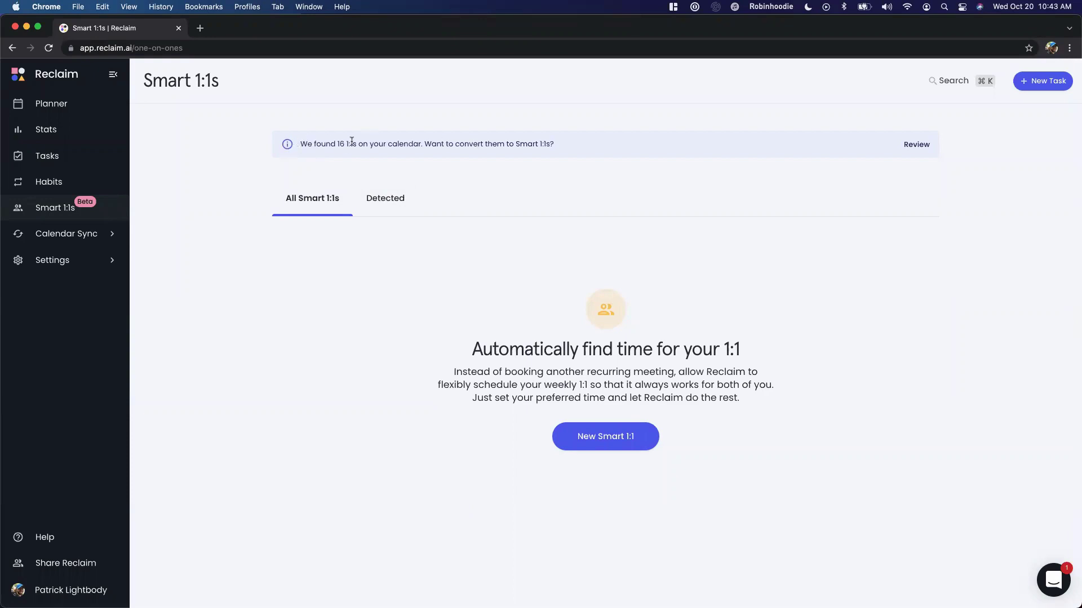
Review the detected calendar 1:1s, such as Quick Sync? and Team Huddle, in the Detected tab
click(930, 145)
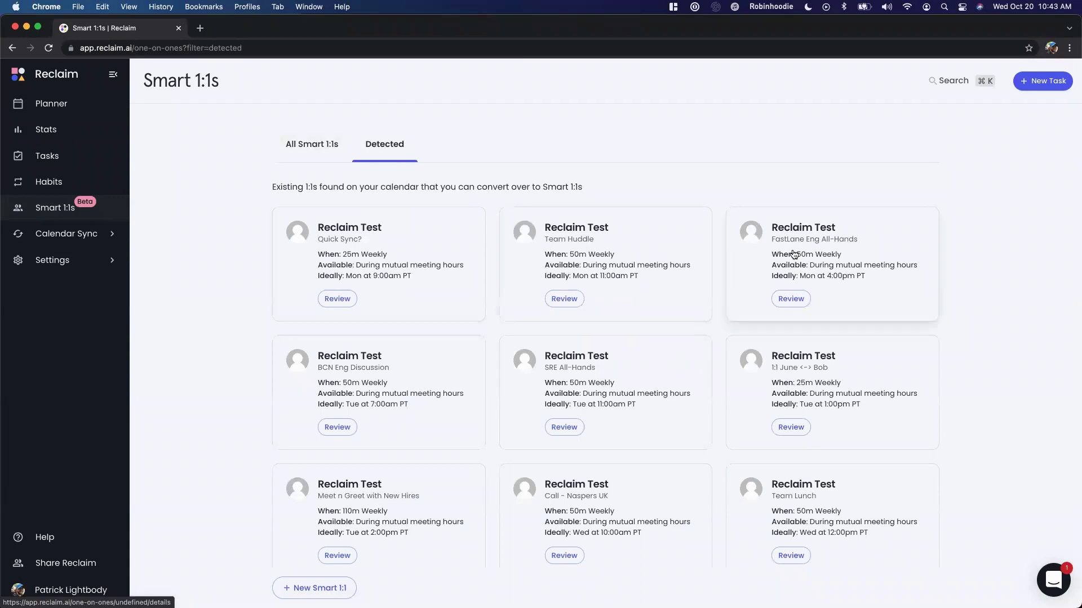
scroll(654, 471, down, 5)
scroll(656, 470, down, 2)
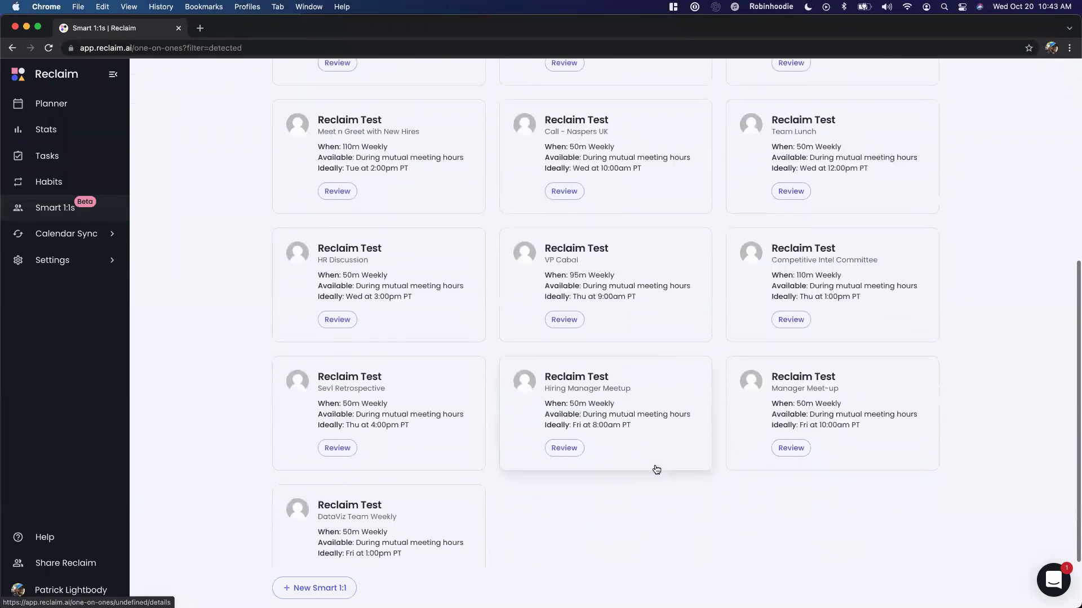
scroll(657, 470, up, 3)
scroll(656, 470, up, 4)
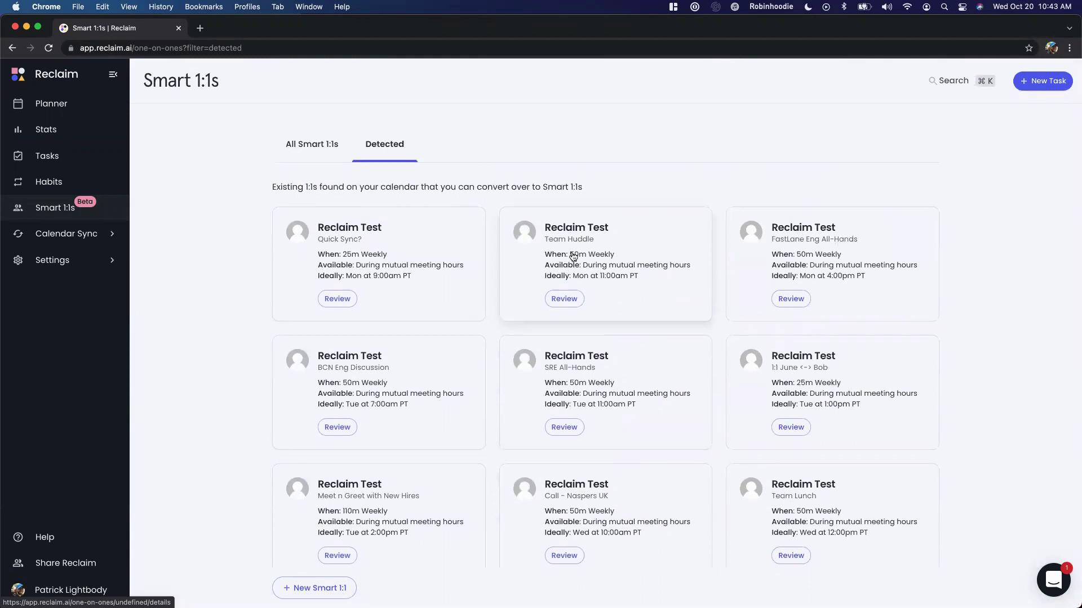
scroll(573, 256, down, 6)
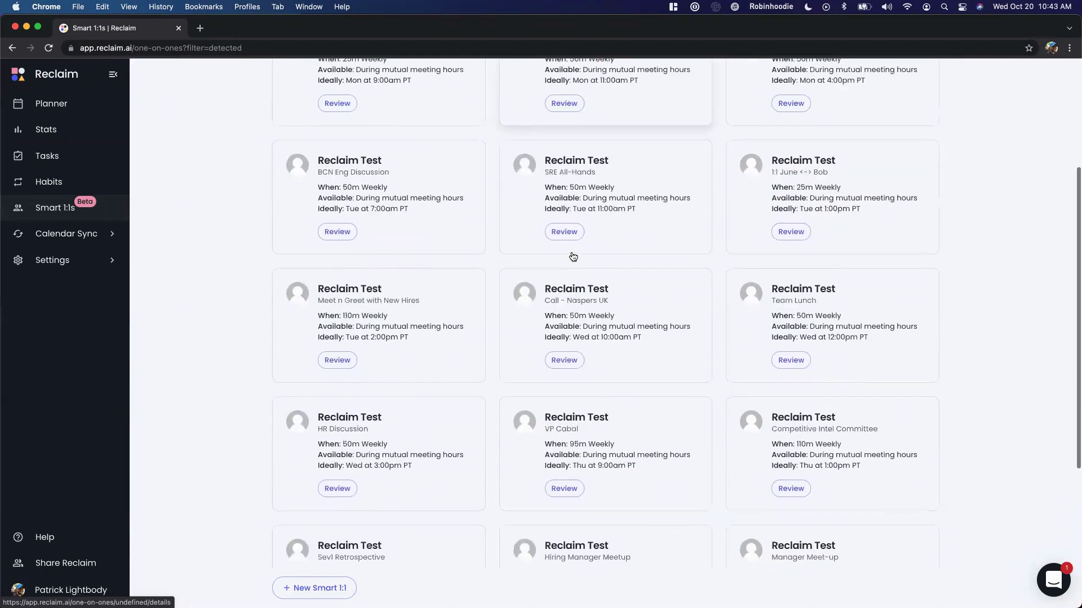
scroll(573, 257, up, 7)
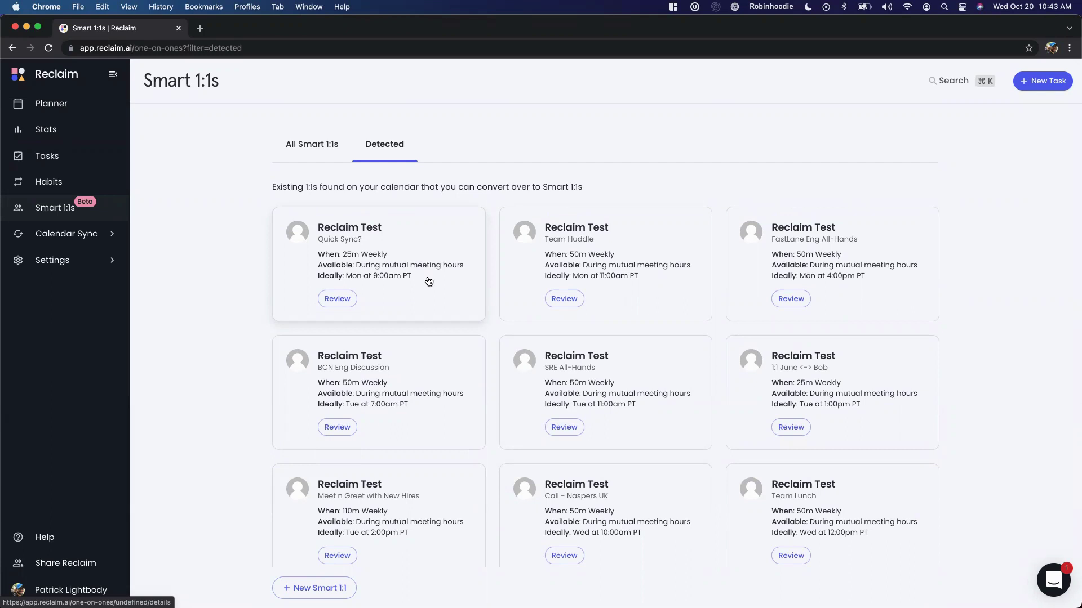
Inspect the Quick Sync? conversion form, prefilled as 25 min weekly on Monday 9:00am
click(341, 300)
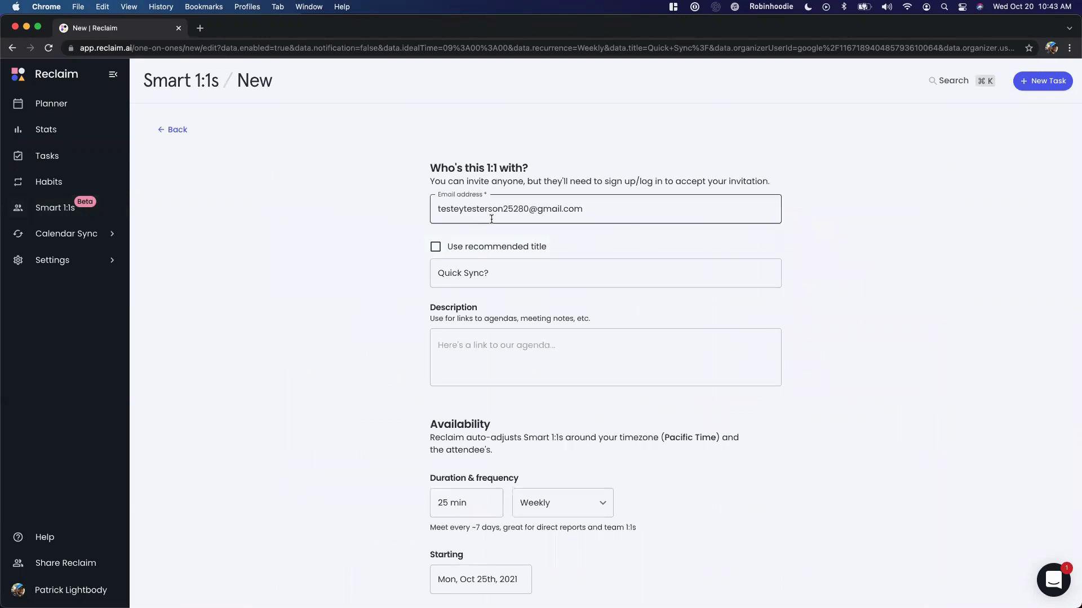
click(545, 211)
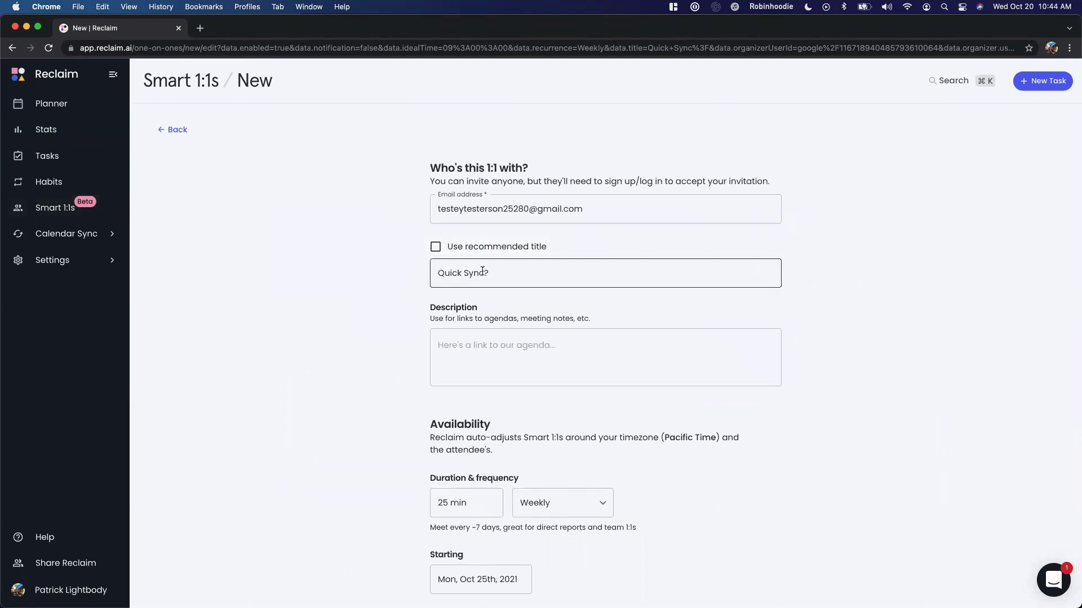
scroll(483, 272, down, 3)
scroll(482, 272, down, 2)
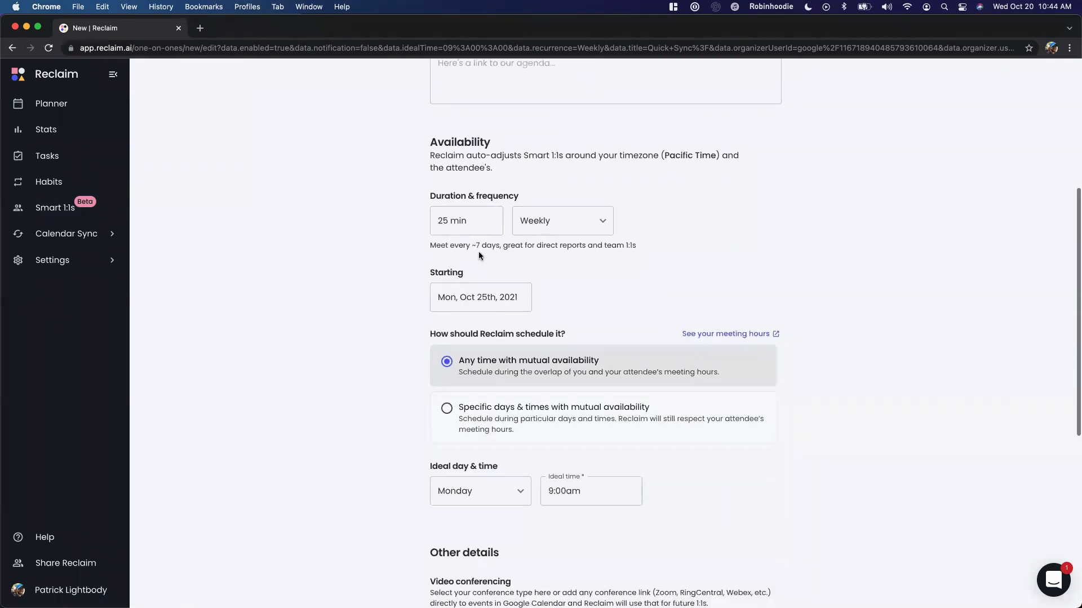
scroll(594, 248, down, 4)
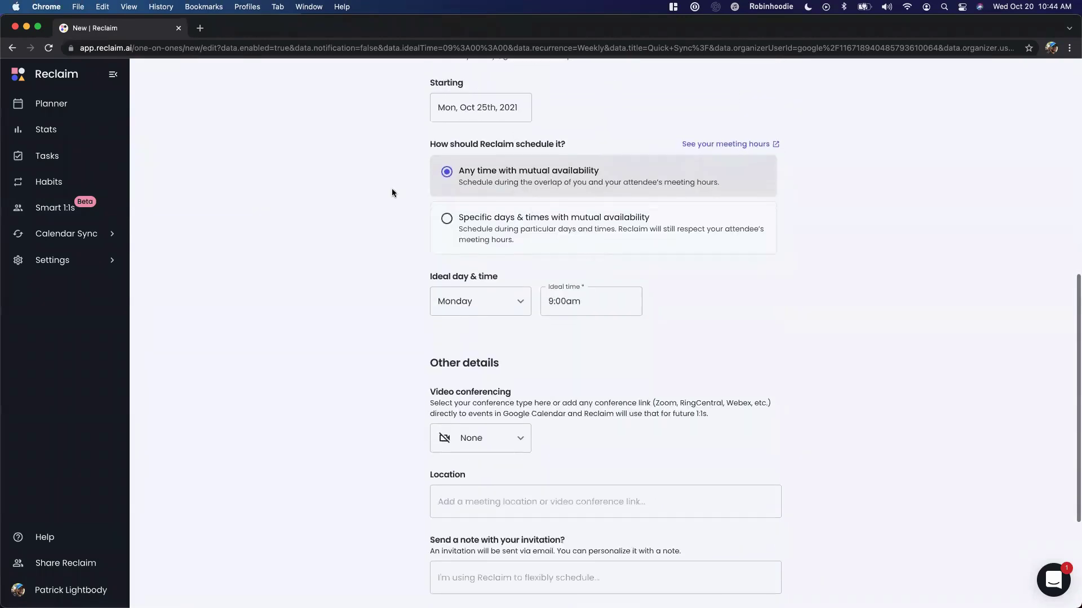
scroll(619, 307, down, 2)
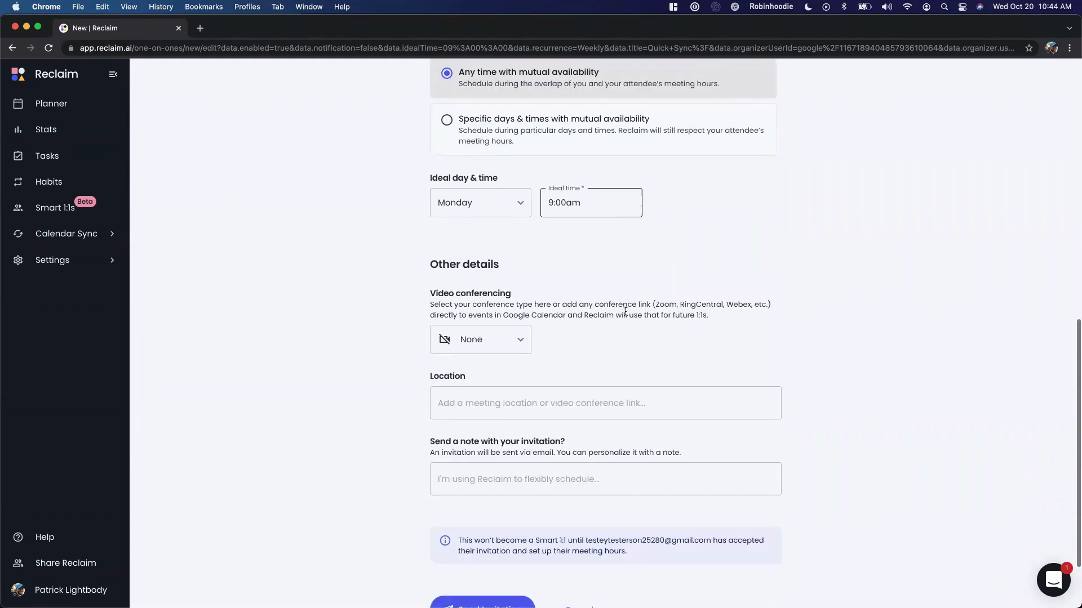
scroll(617, 308, up, 4)
scroll(614, 307, up, 7)
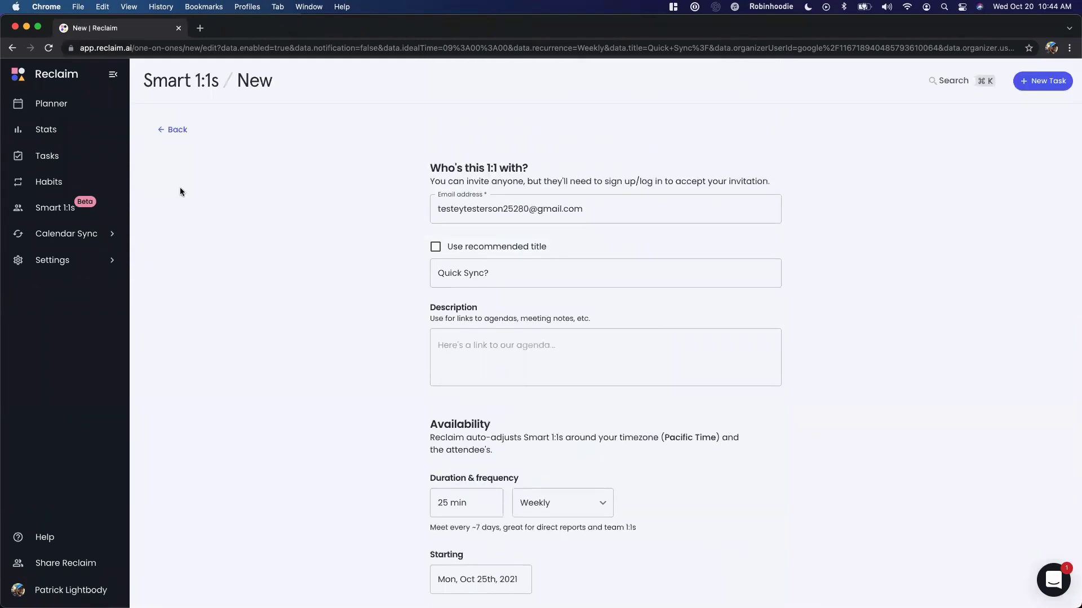
Discard the Quick Sync? form and start a new Smart 1:1 with the attendee's e-mail
click(166, 130)
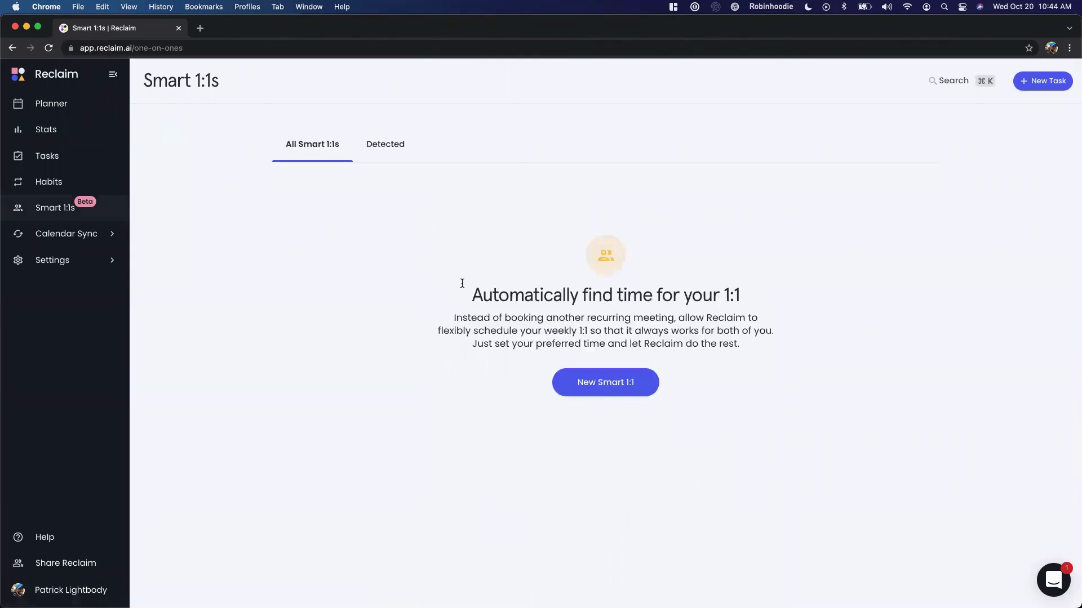
click(650, 396)
click(602, 209)
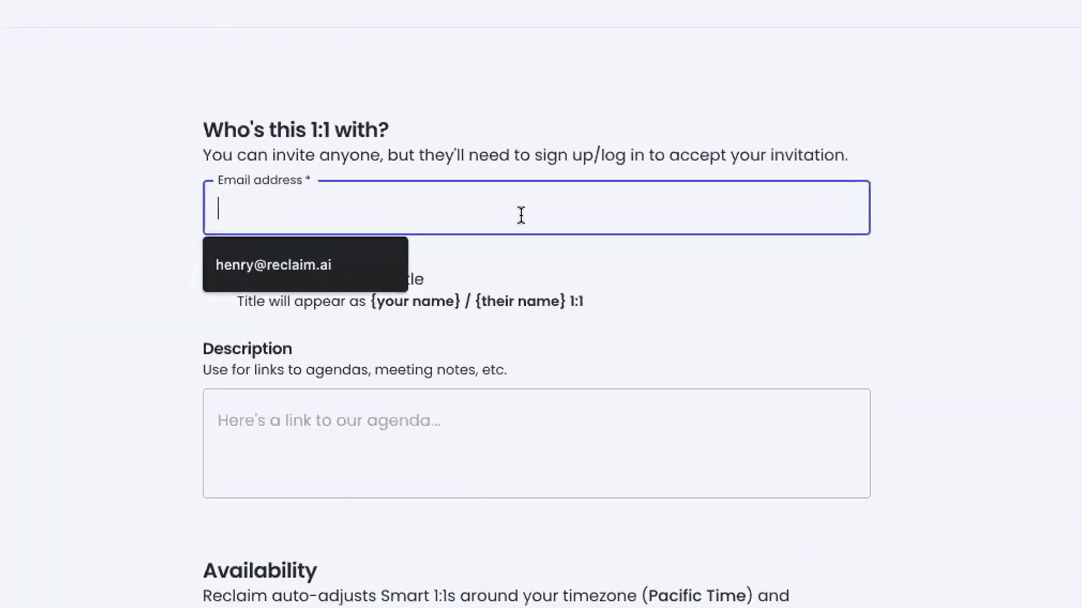
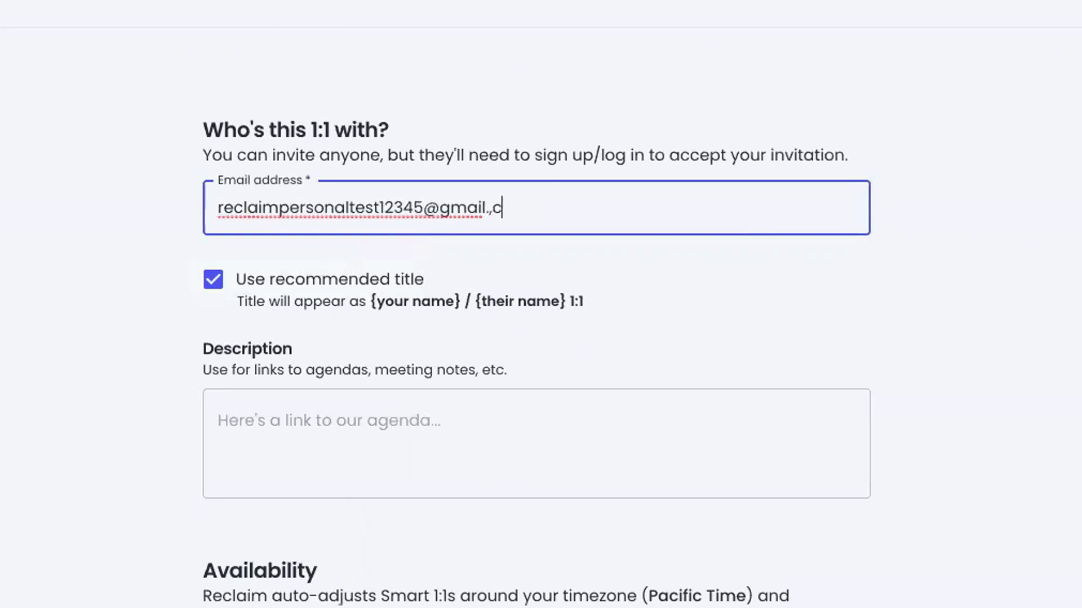
key(Tab)
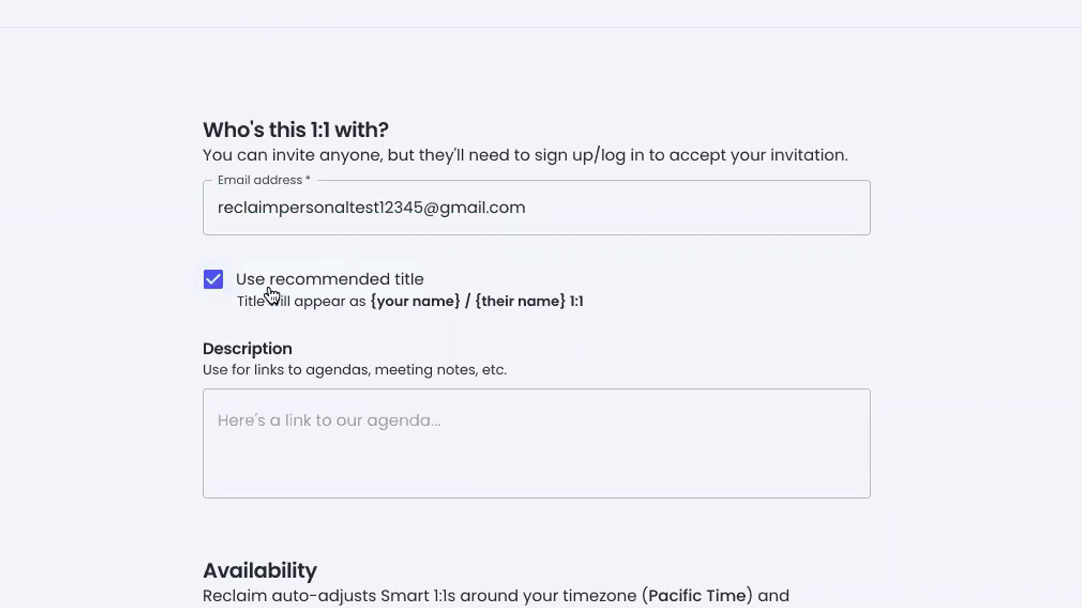
Try the custom title '1:1 sync-up', revert to the recommended title, and add description docs.google.com
double_click(371, 302)
drag(441, 291, 507, 292)
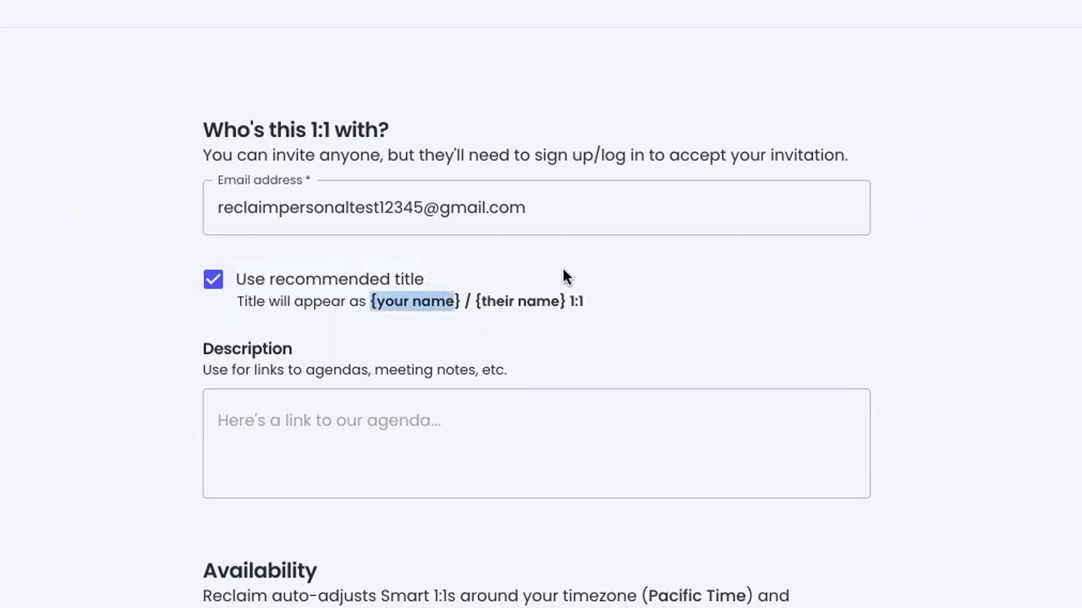
click(562, 276)
click(217, 281)
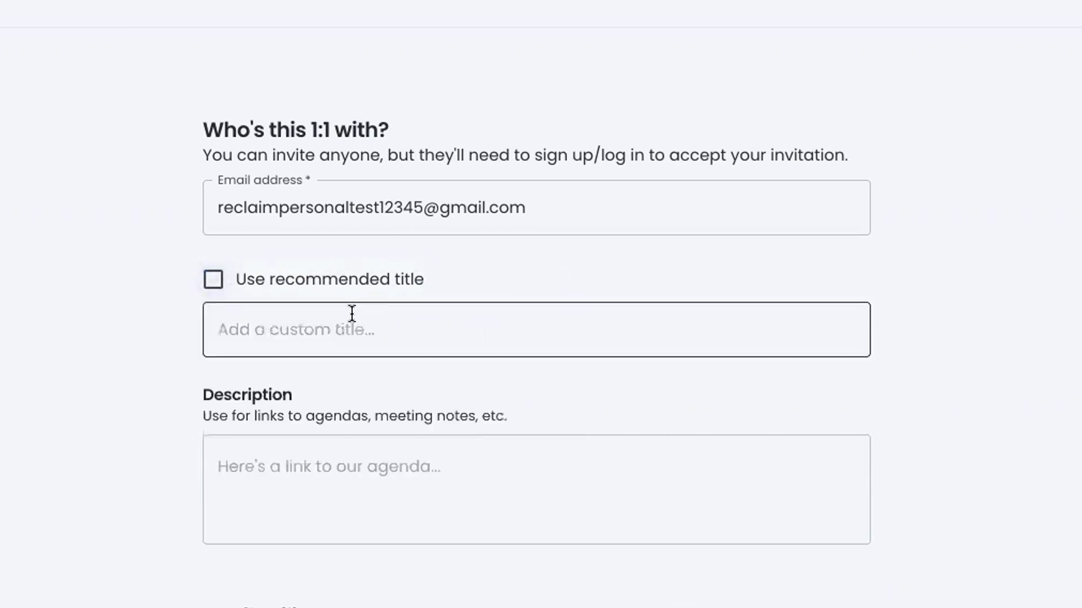
click(351, 314)
text(1)
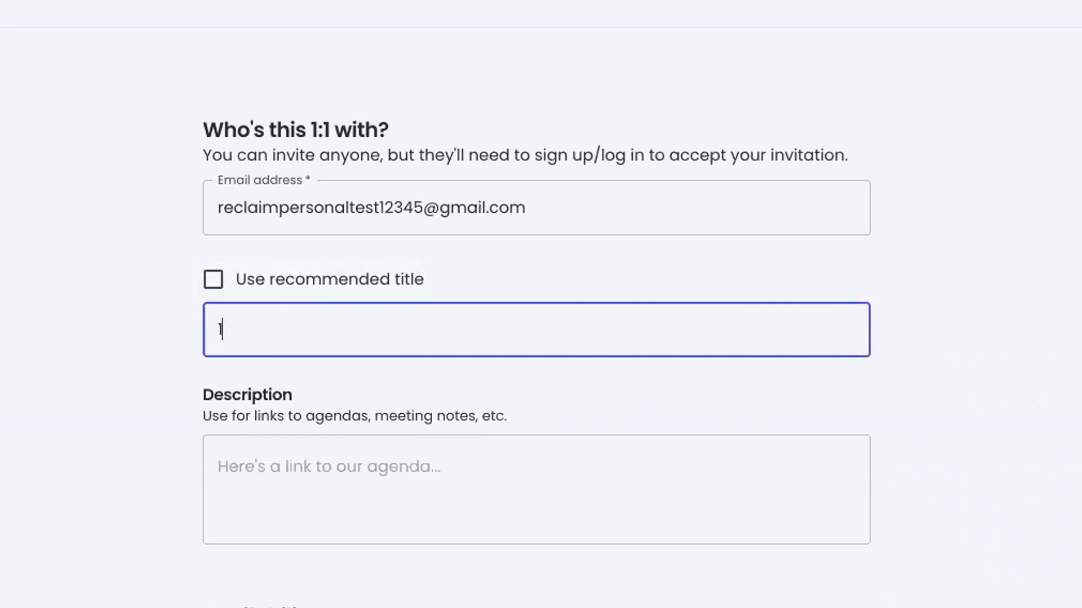
text(:1 sync-up)
click(213, 284)
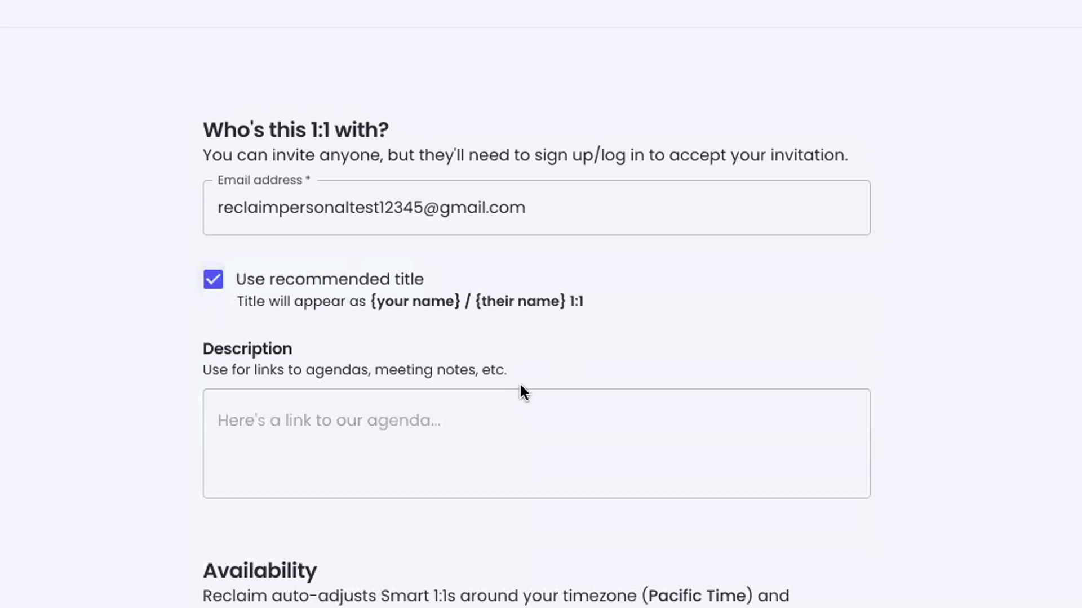
click(428, 405)
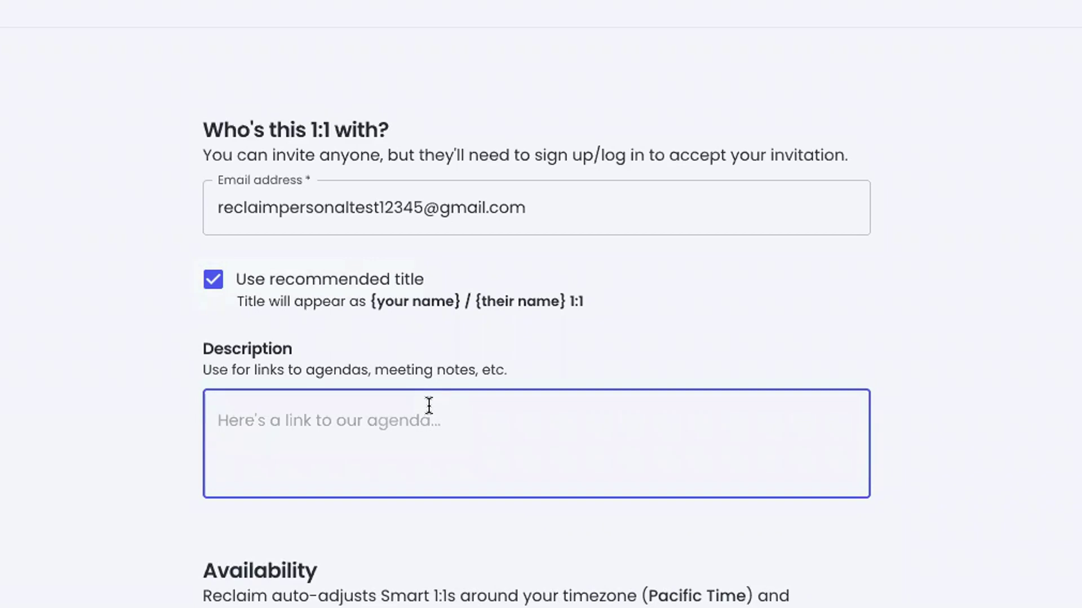
text(docs.google.com)
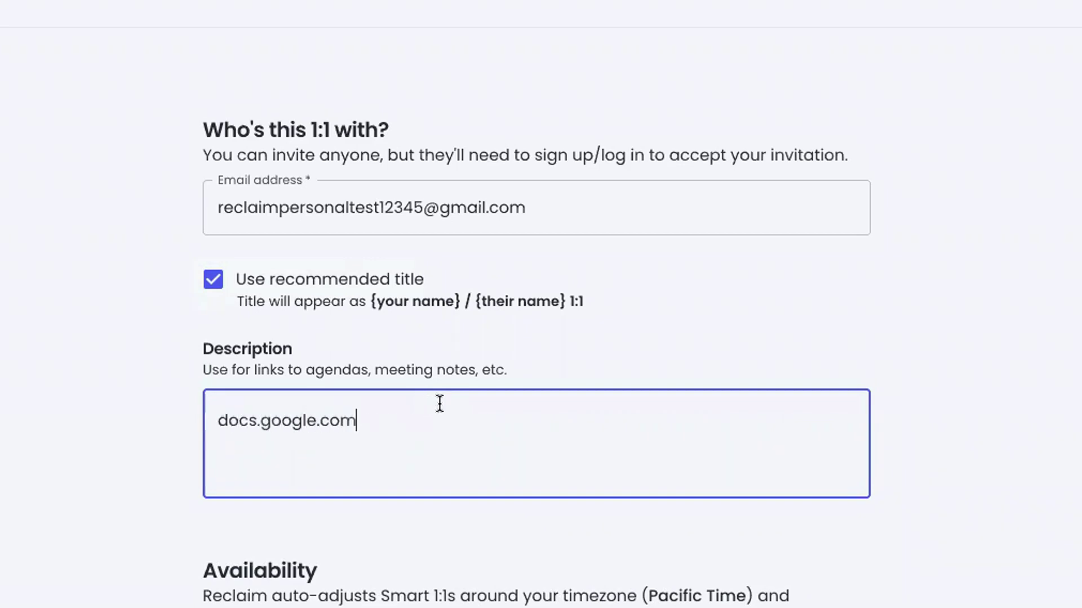
Keep the 30 min duration and Weekly frequency unchanged
scroll(439, 403, down, 4)
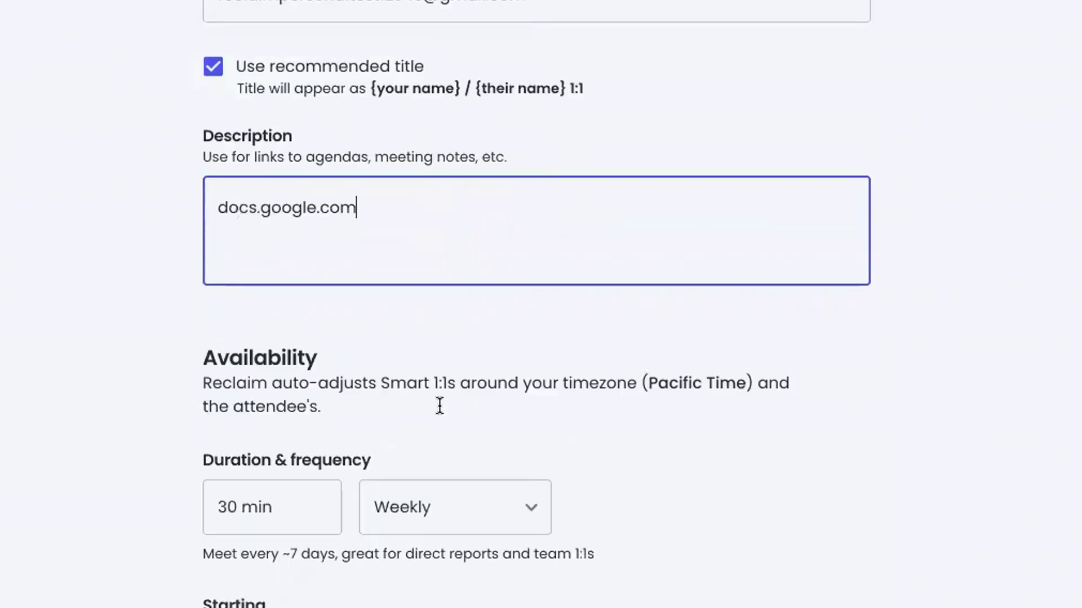
scroll(446, 77, down, 4)
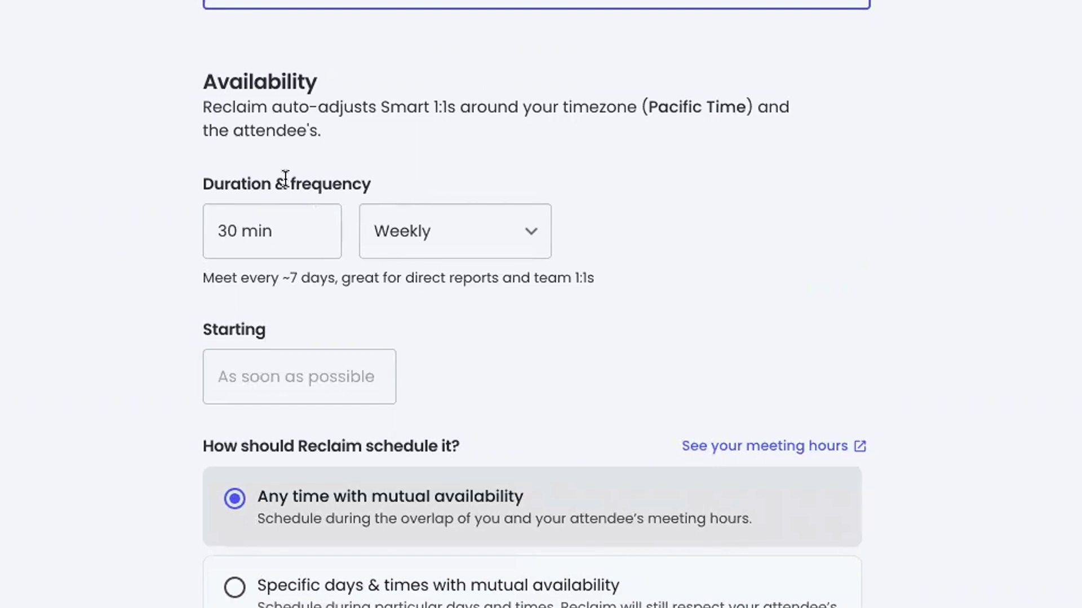
click(265, 231)
triple_click(255, 233)
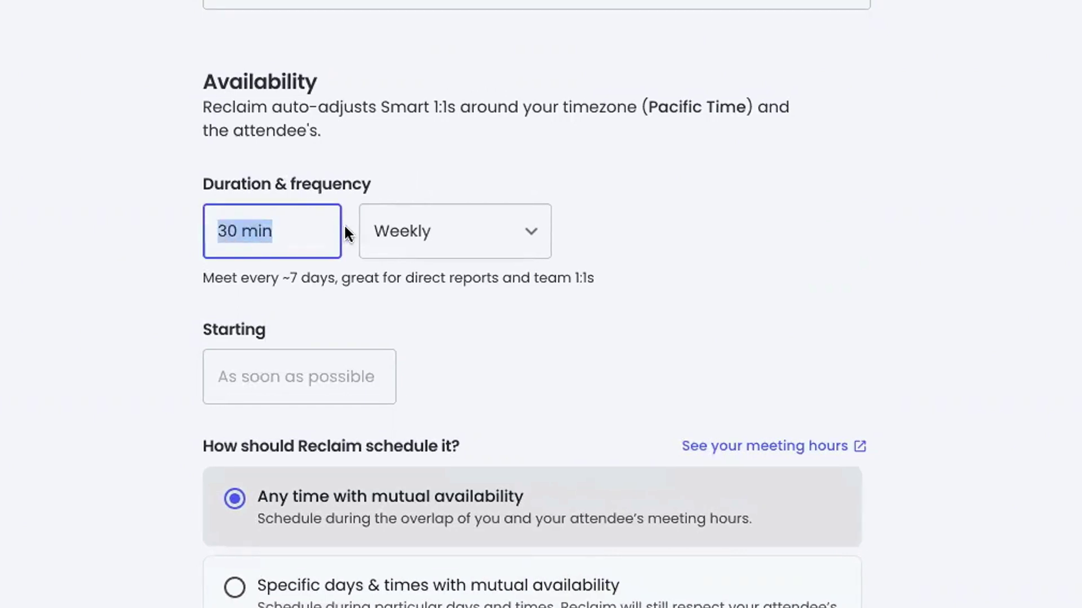
click(732, 215)
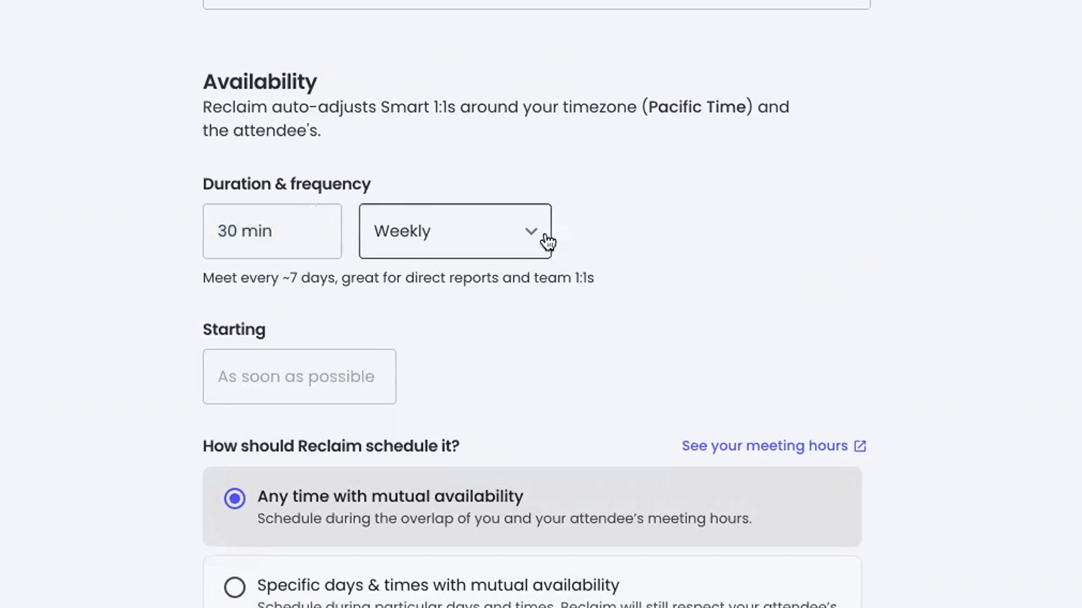
click(547, 242)
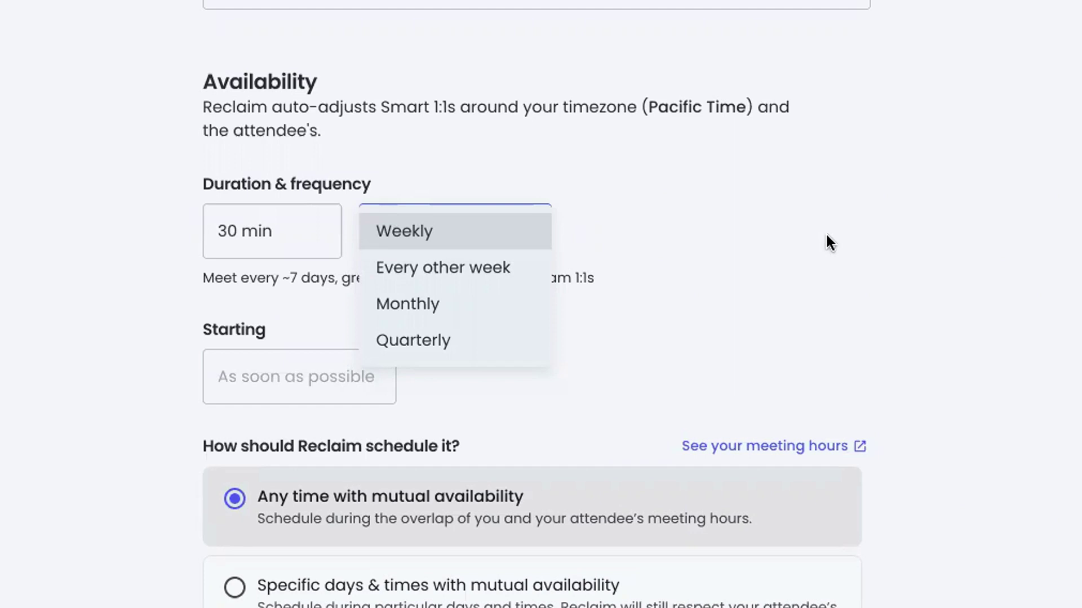
key(Escape)
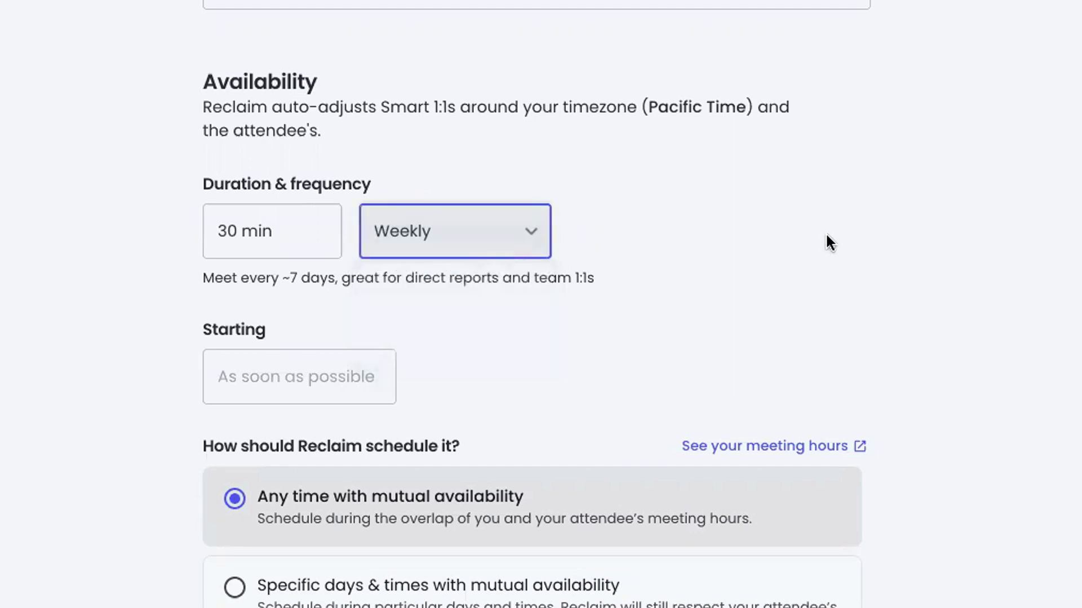
Set the start date with 'next tuesday', resolving to Tue, Oct 26th, 2021
click(369, 380)
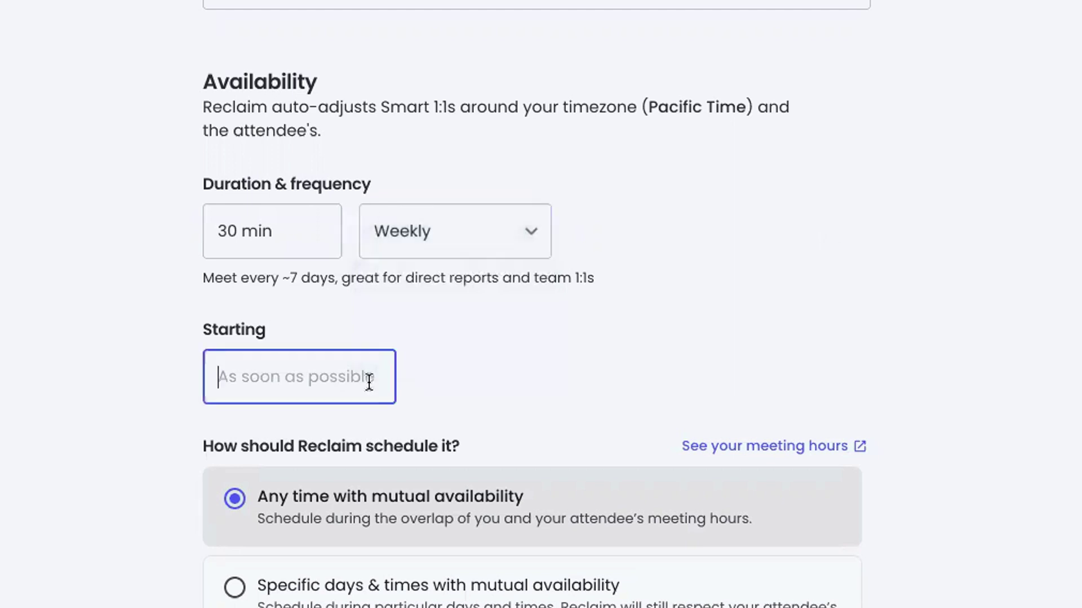
text(nex)
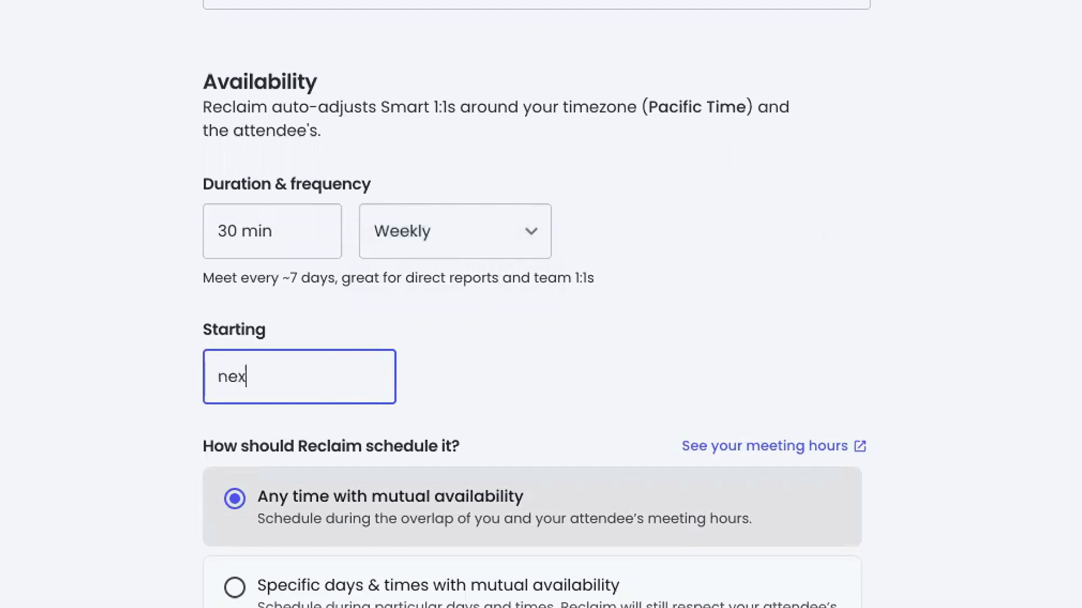
text(t tuesday)
key(Tab)
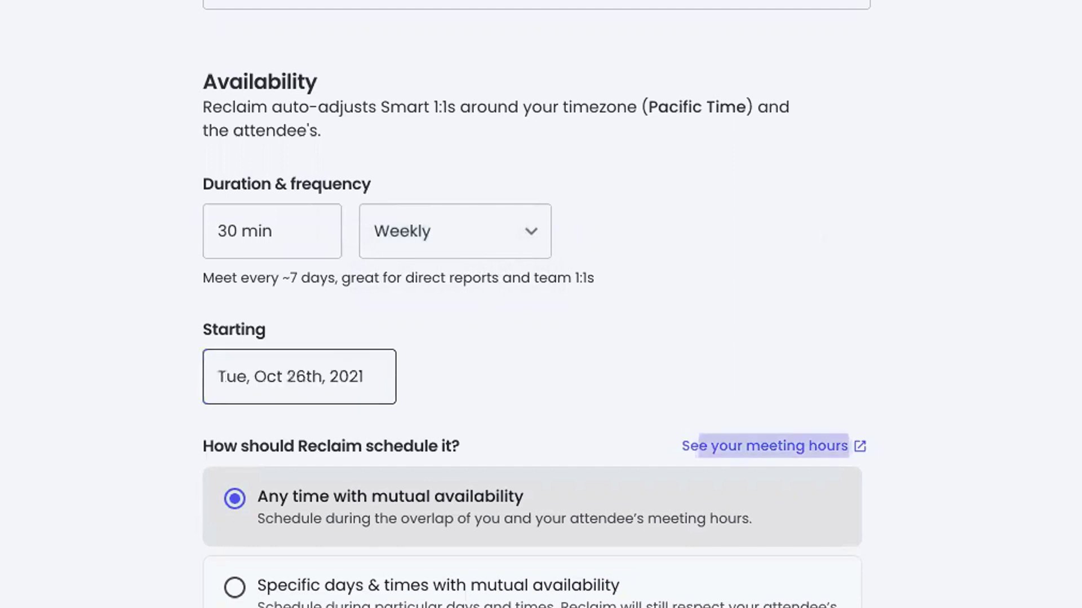
click(961, 364)
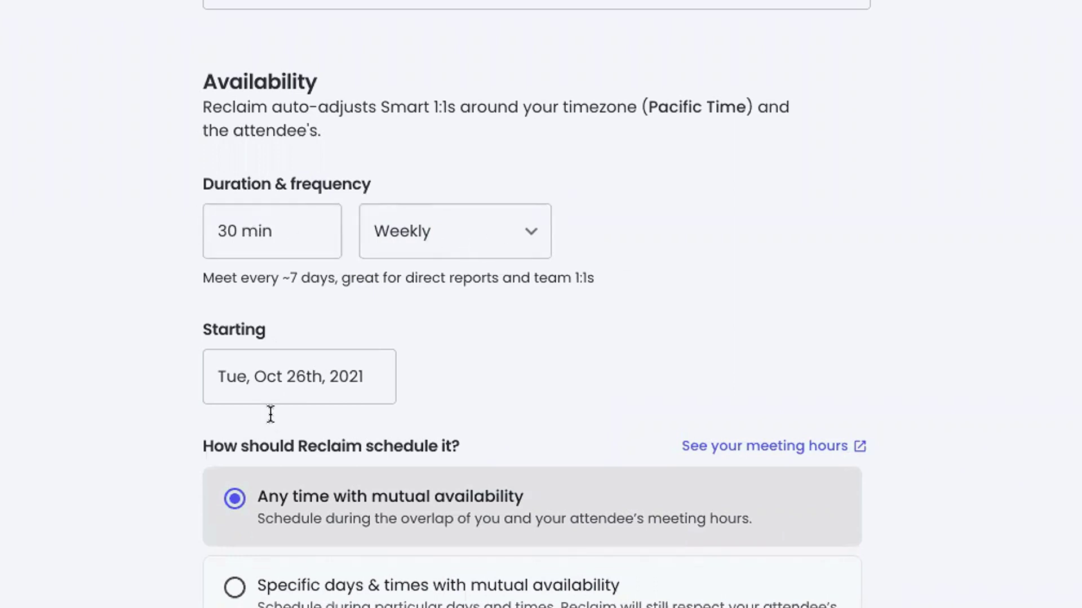
scroll(741, 369, down, 2)
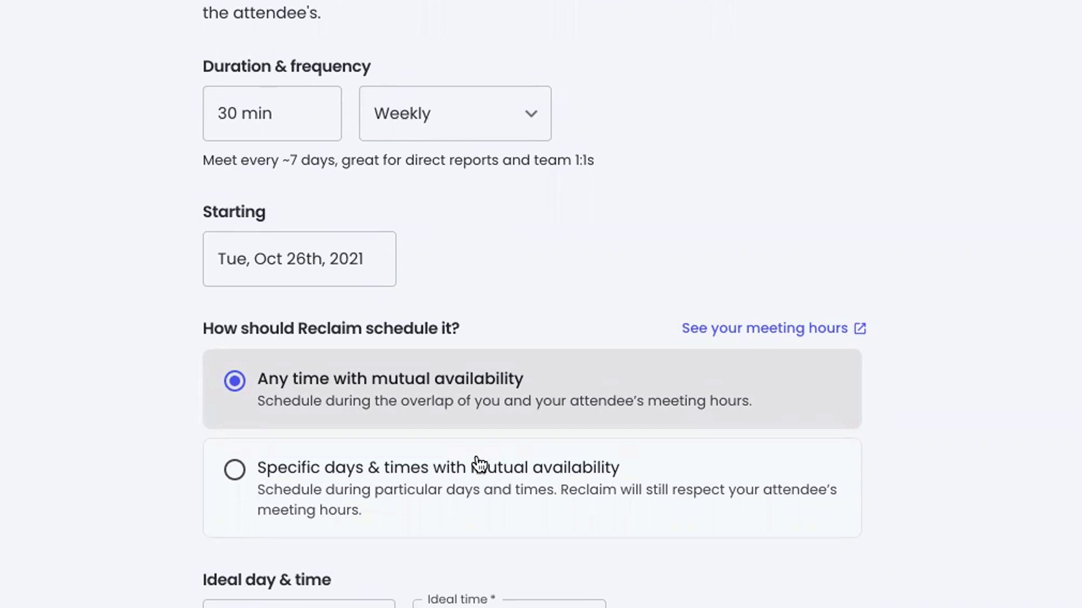
Open the Hours settings and look over the Personal Hours schedule
click(767, 327)
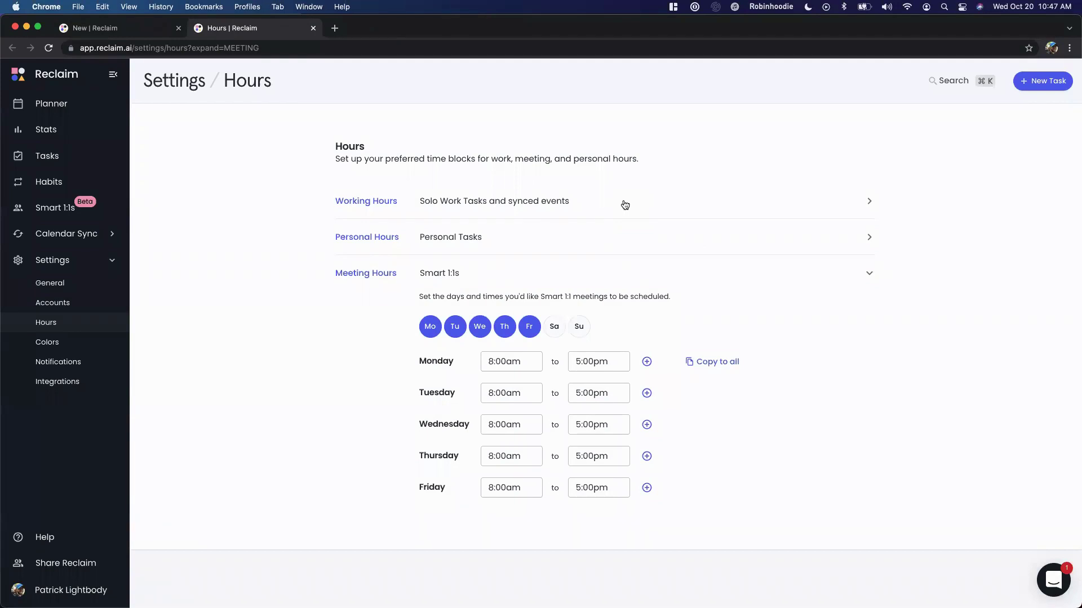
click(643, 237)
scroll(643, 365, down, 4)
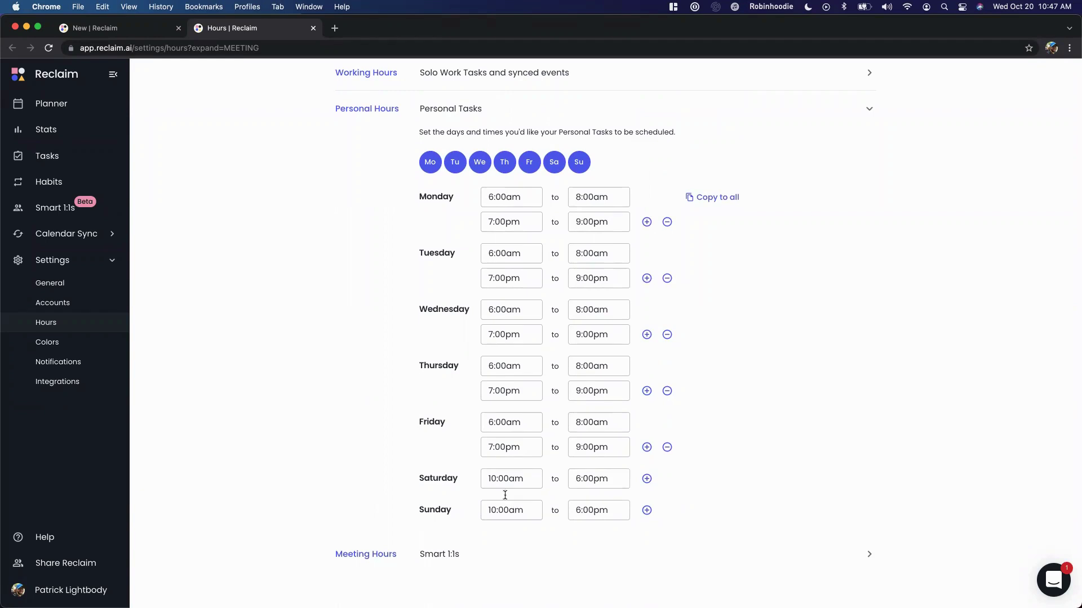
scroll(620, 507, up, 3)
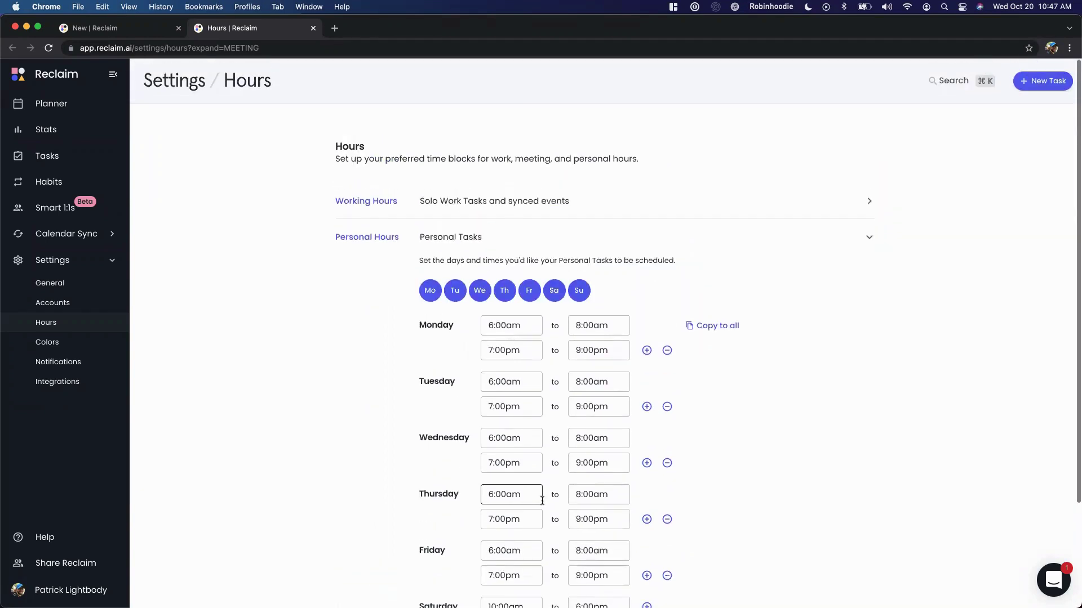
scroll(510, 493, down, 3)
Limit Meeting Hours to Tuesday–Thursday, ending at 6:00pm on every day
click(488, 553)
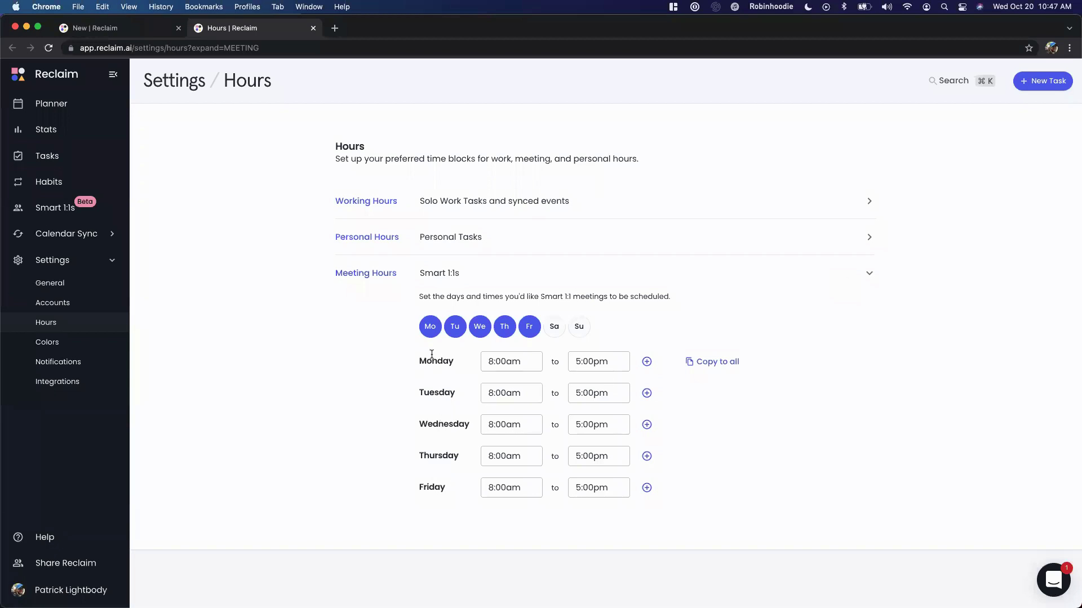
click(430, 331)
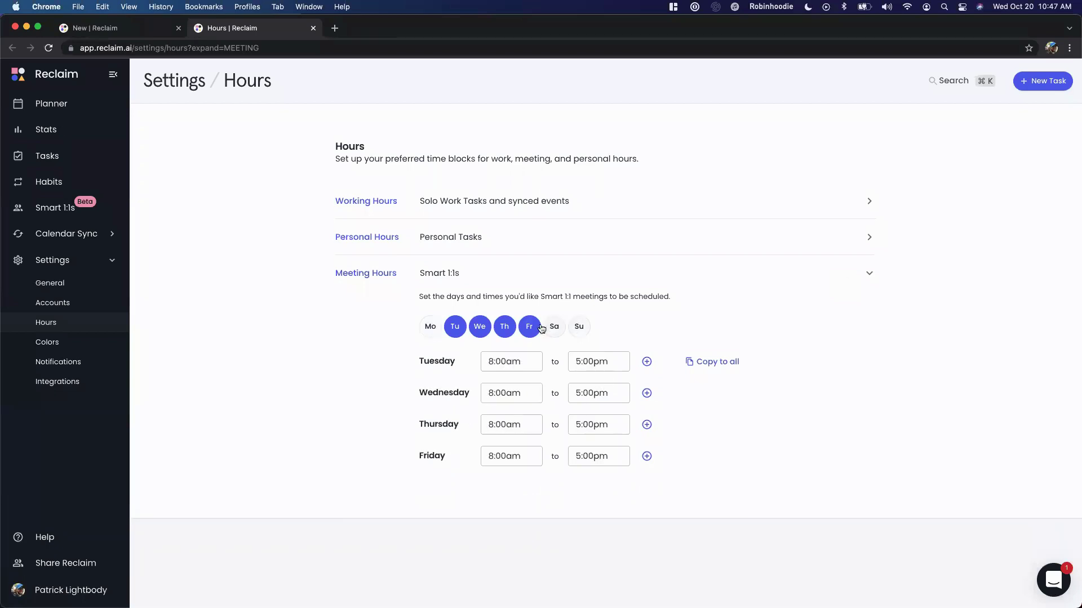
click(530, 328)
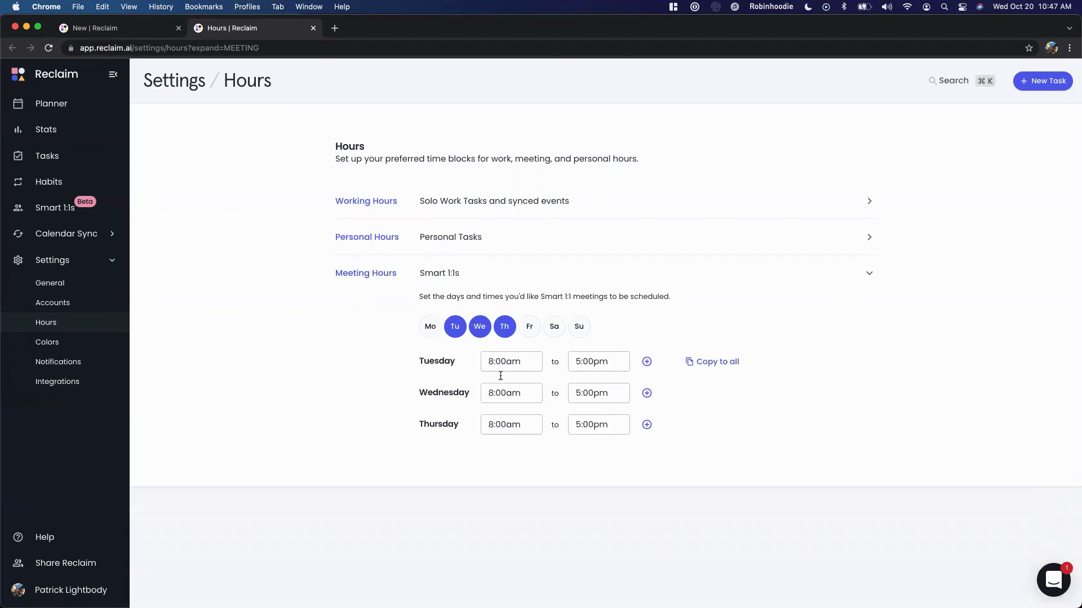
click(577, 359)
click(722, 362)
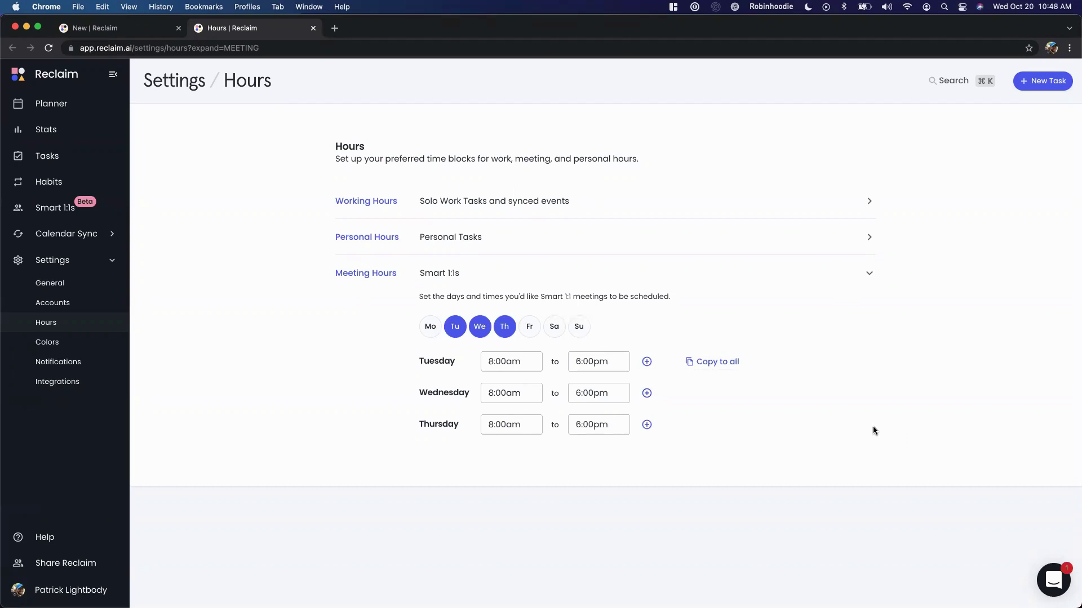
Try Specific days & times without Wednesday, then revert to any time with mutual availability
click(100, 28)
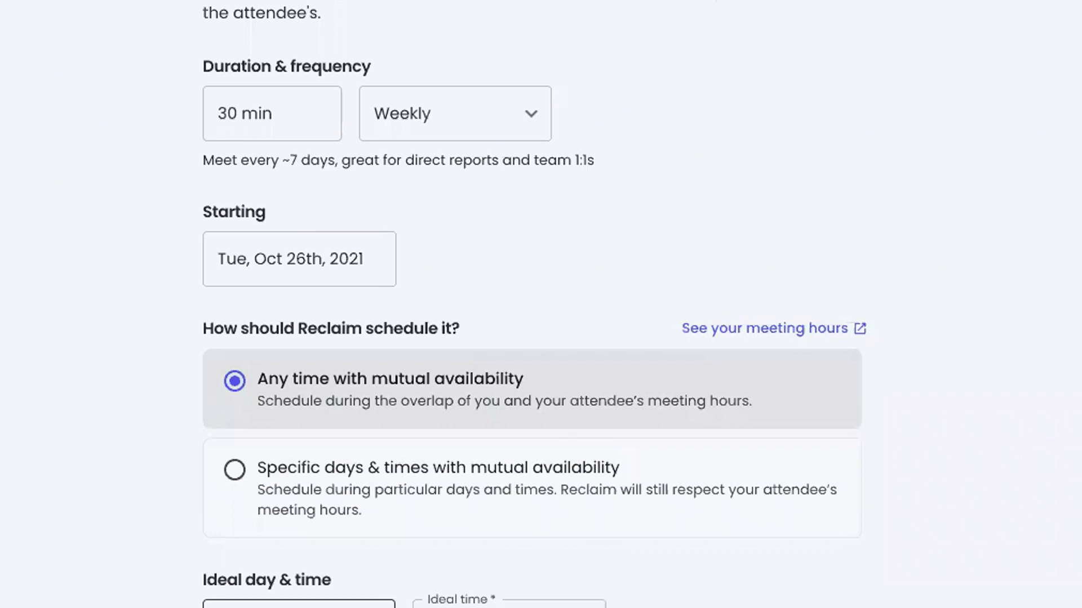
click(522, 499)
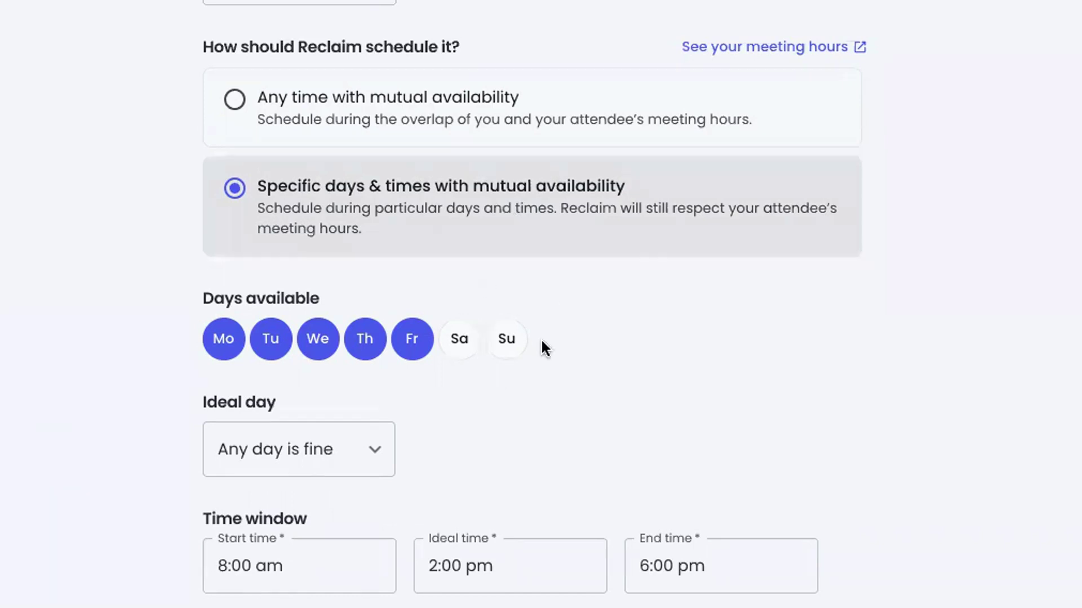
click(314, 352)
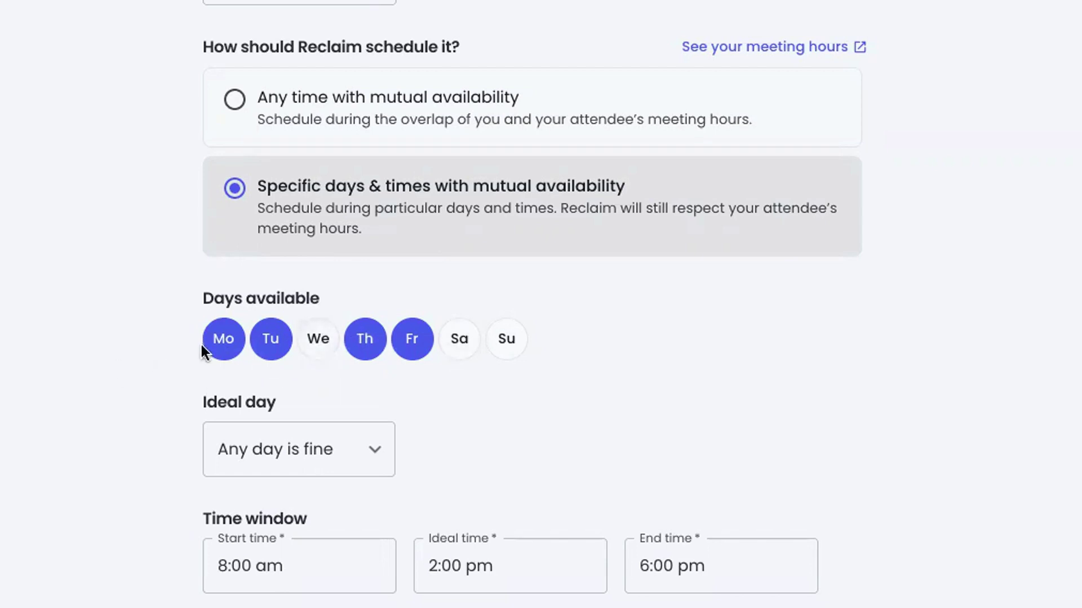
click(565, 119)
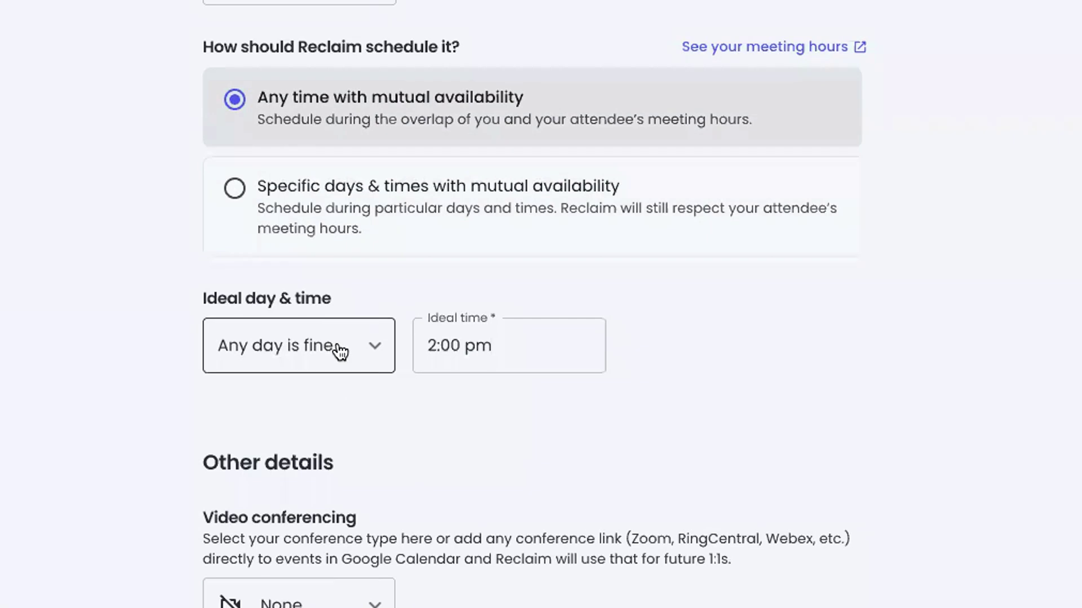
Set the ideal day to Tuesday and the ideal time to 9:00am
click(349, 360)
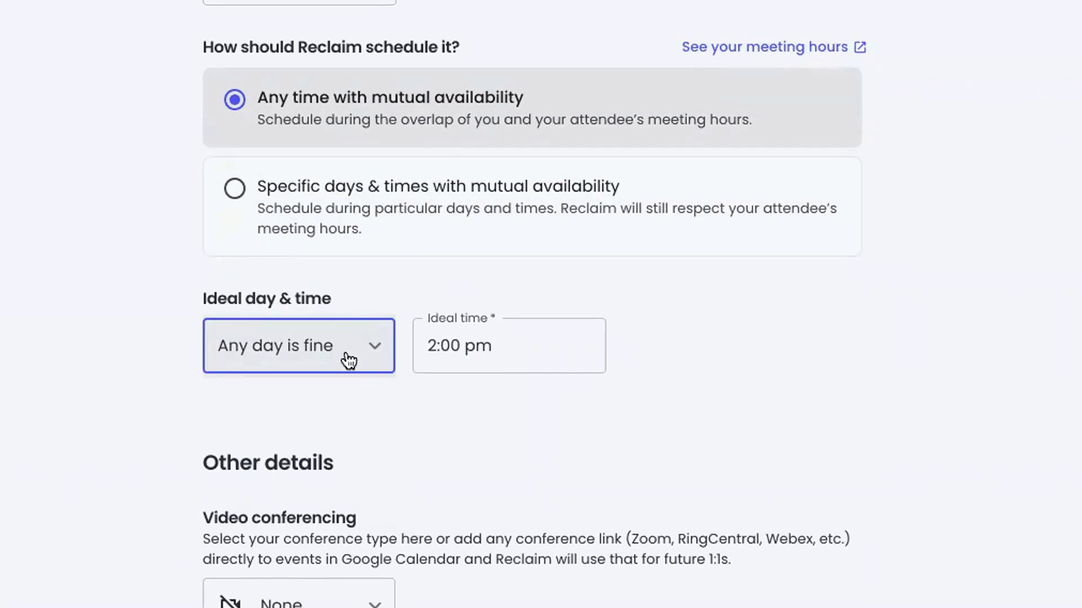
click(349, 360)
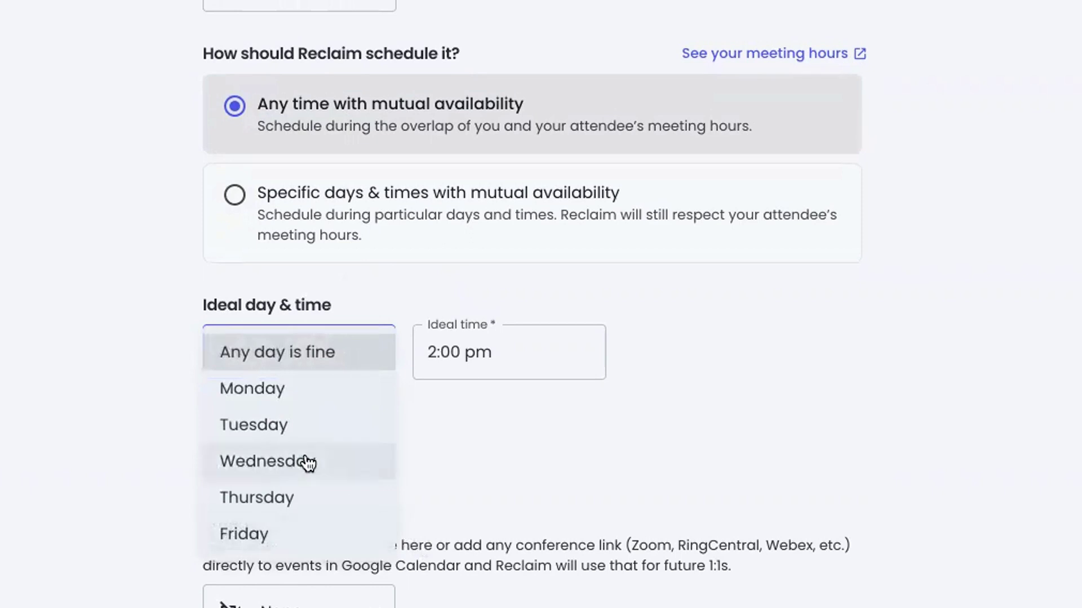
click(299, 425)
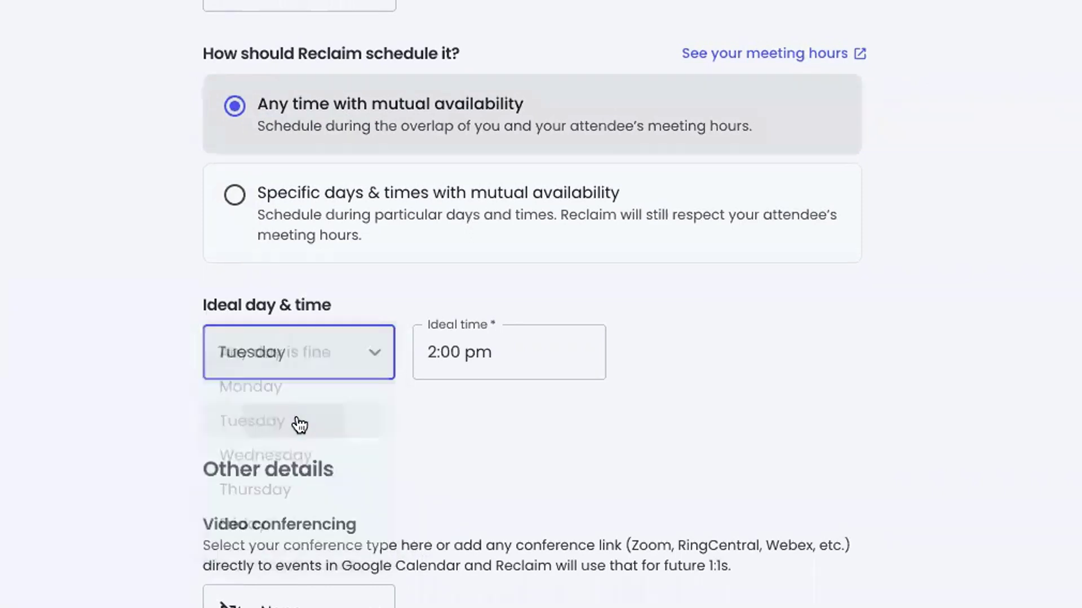
click(480, 359)
text(9am)
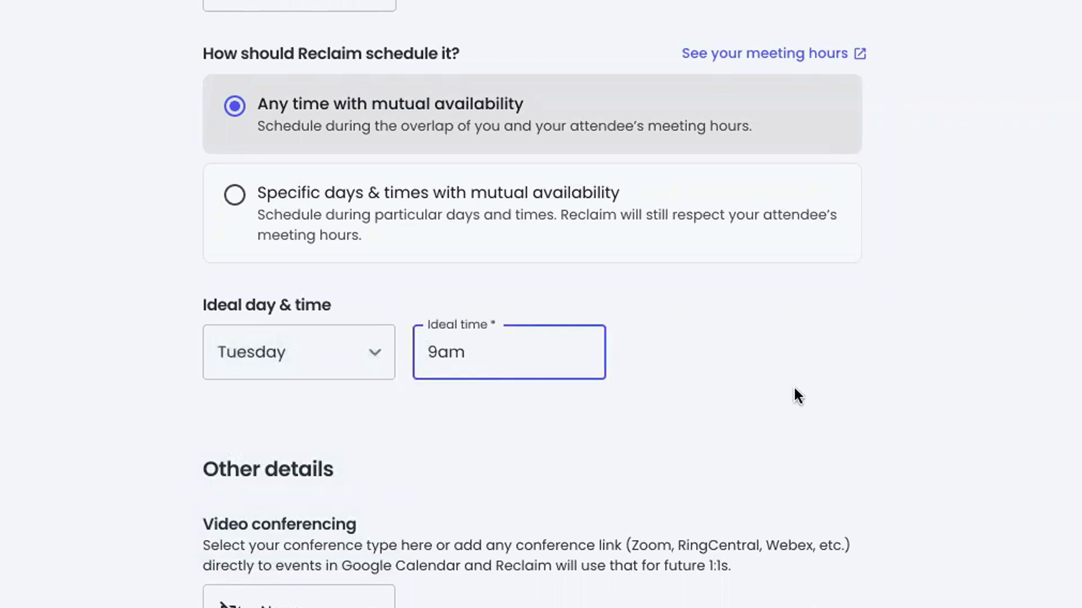
click(795, 384)
Leave video conferencing at None and select the Location field
scroll(777, 372, down, 7)
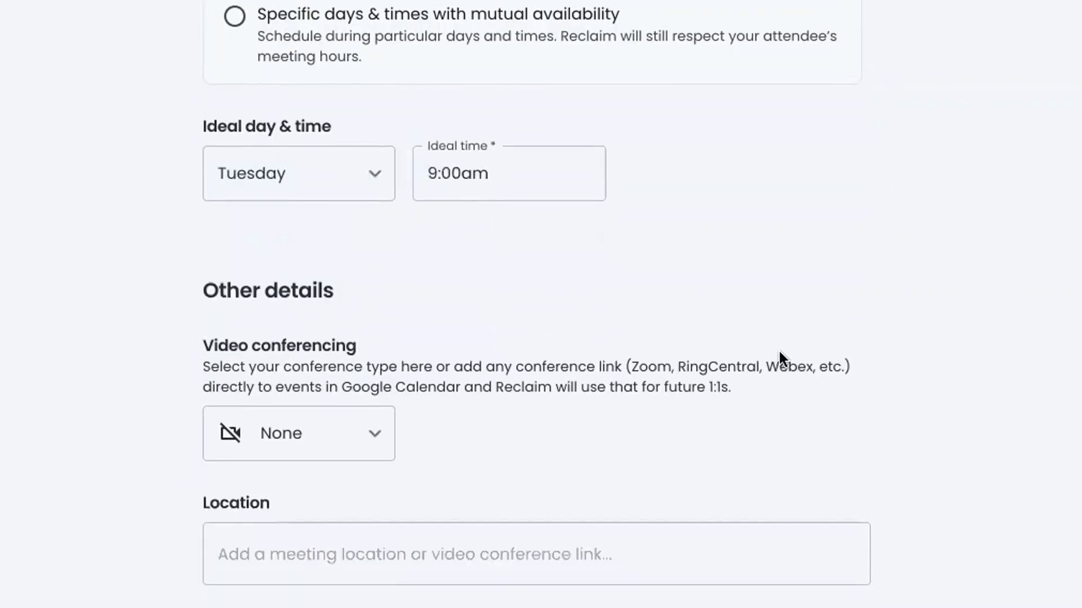
click(343, 216)
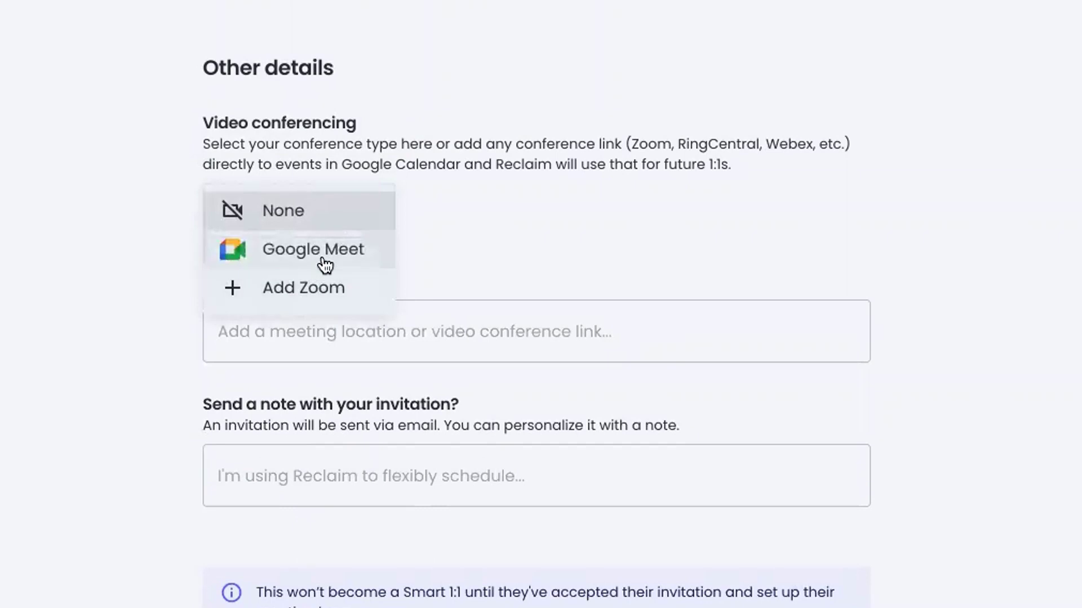
click(741, 241)
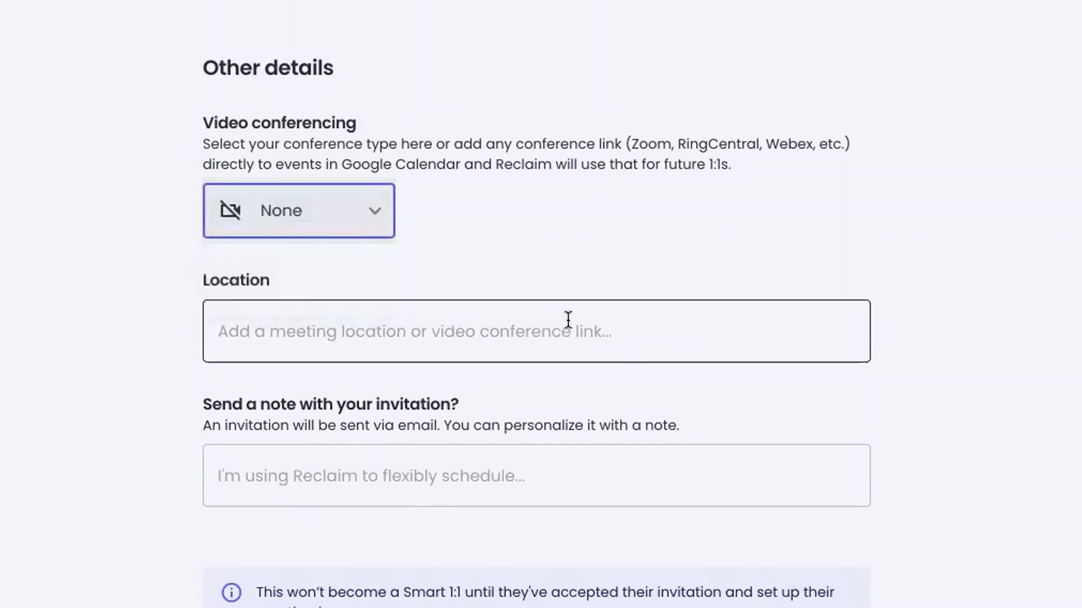
click(568, 320)
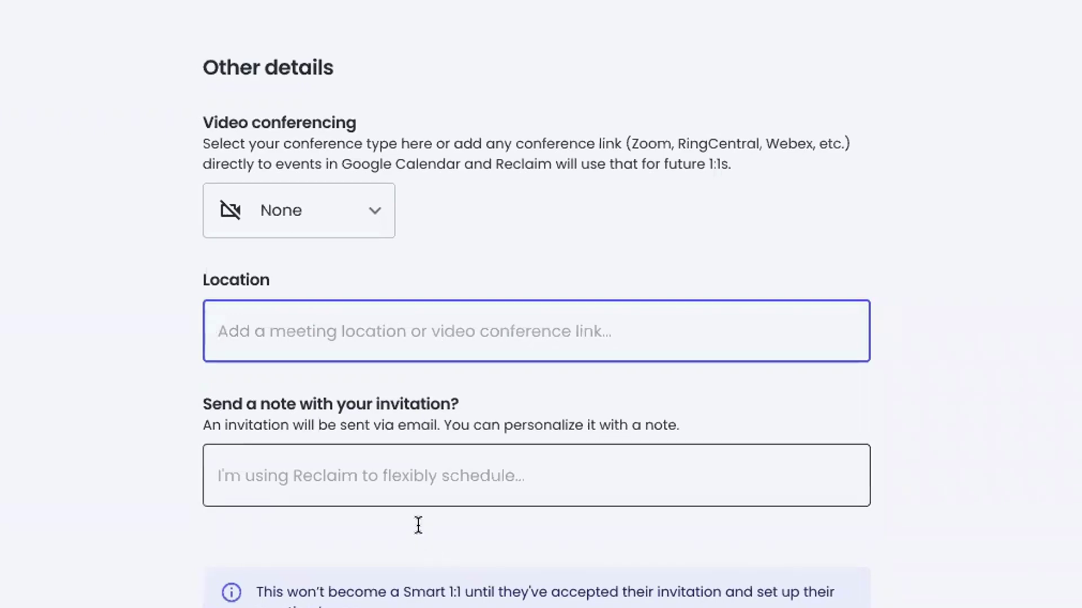
Write an invitation note greeting the invitee: 'I'm giving this a try for our 1:1s. Let me know if you have any questions.'
click(407, 490)
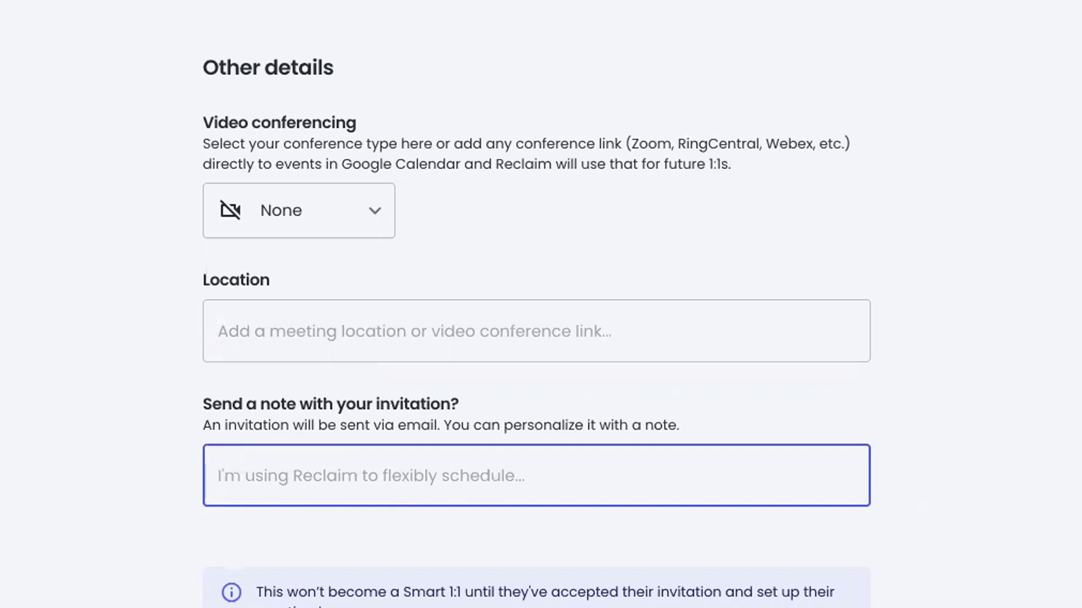
text(Hey Henry,)
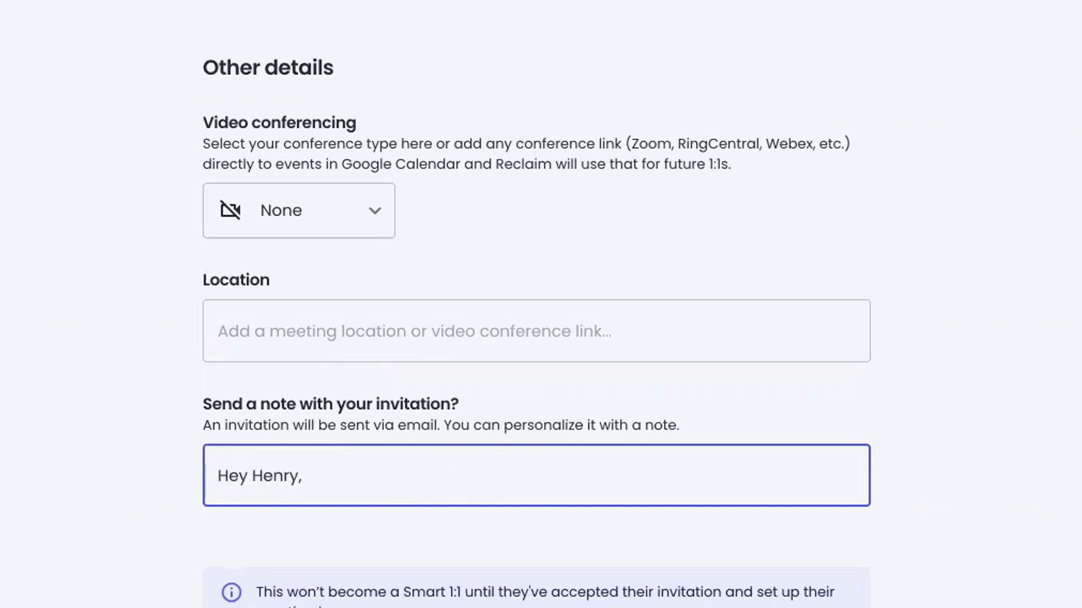
text( glk)
key(BackSpace)
key(BackSpace)
key(BackSpace)
text(I'm giving this a )
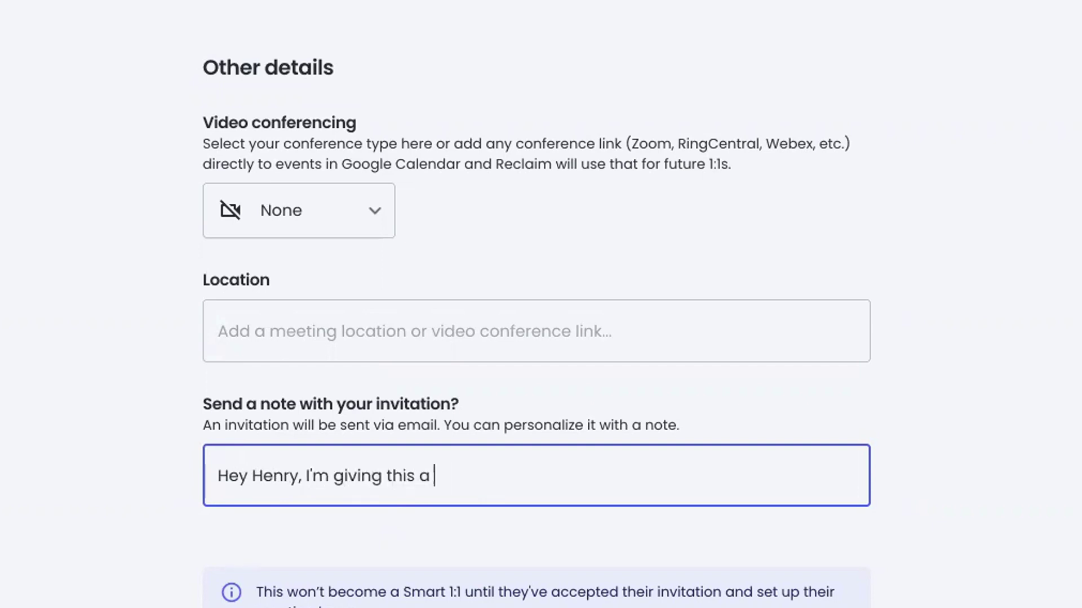
text(try for our 1:1s.)
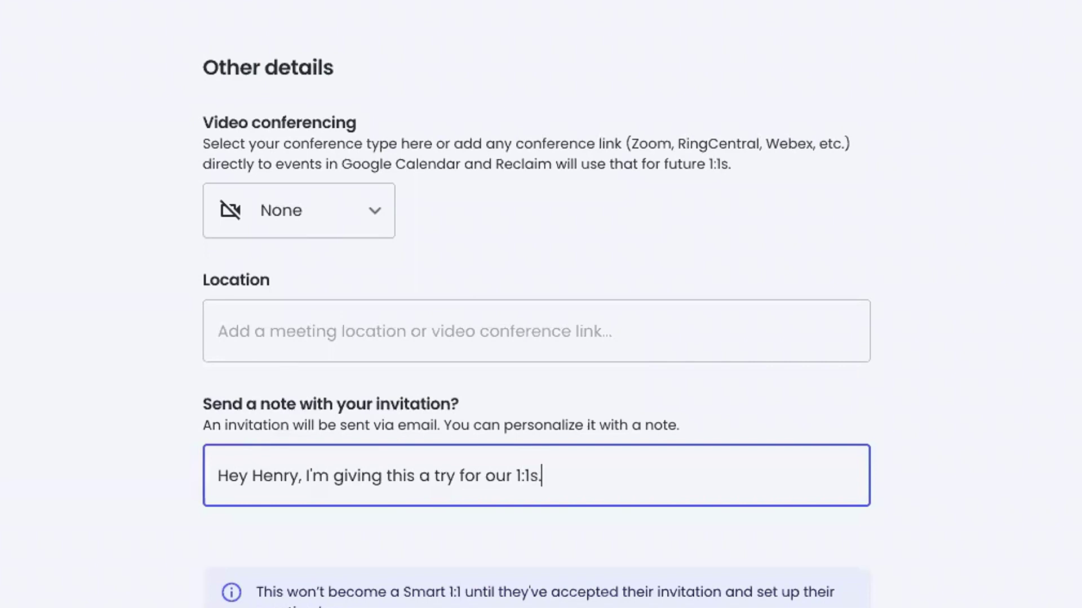
text( Let me know if you)
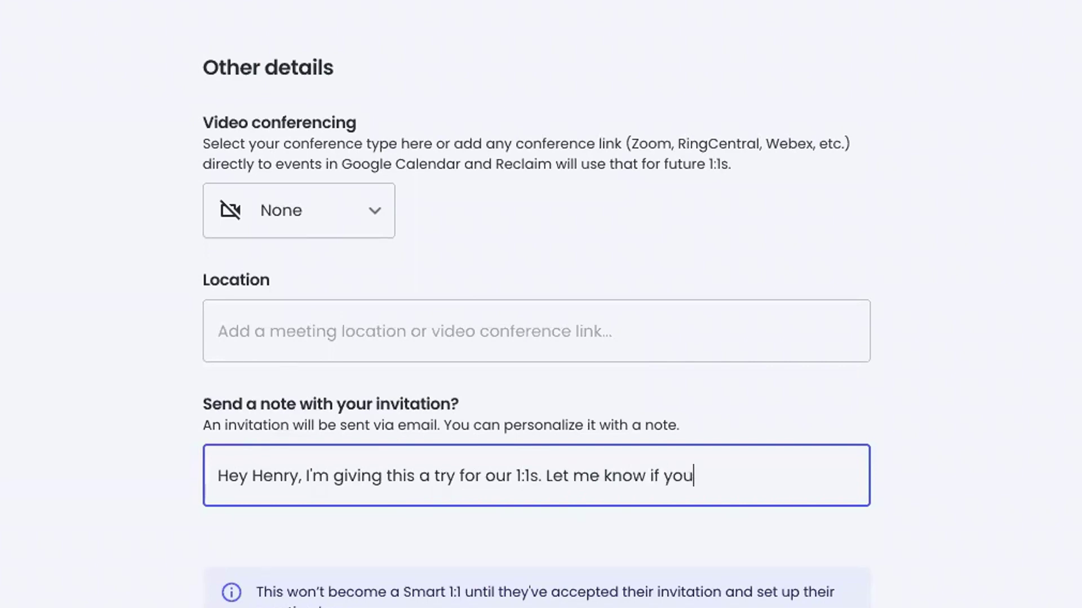
text( have any questions.)
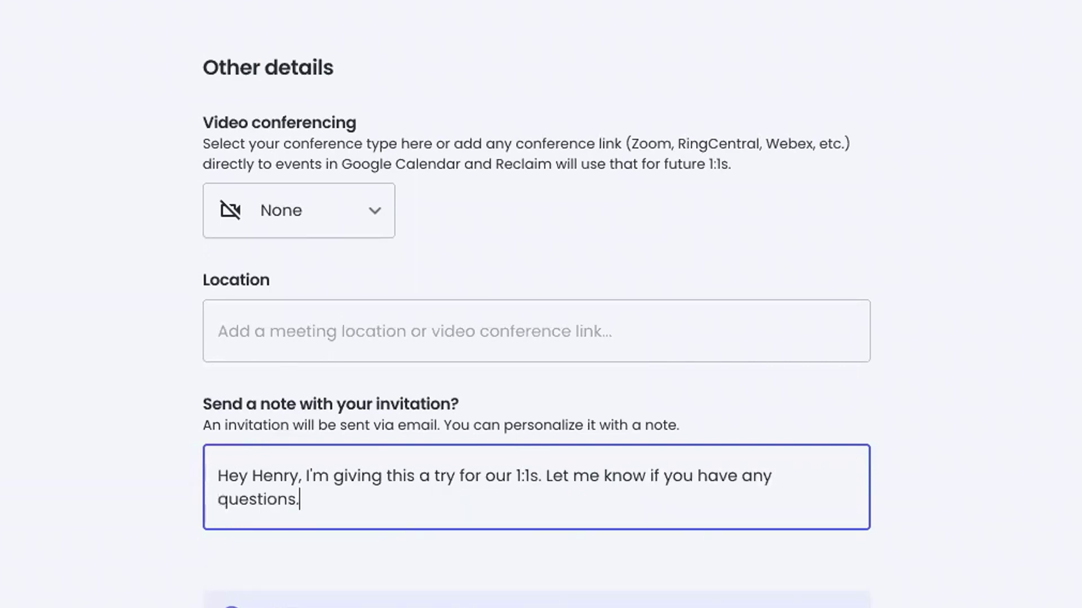
scroll(405, 517, down, 4)
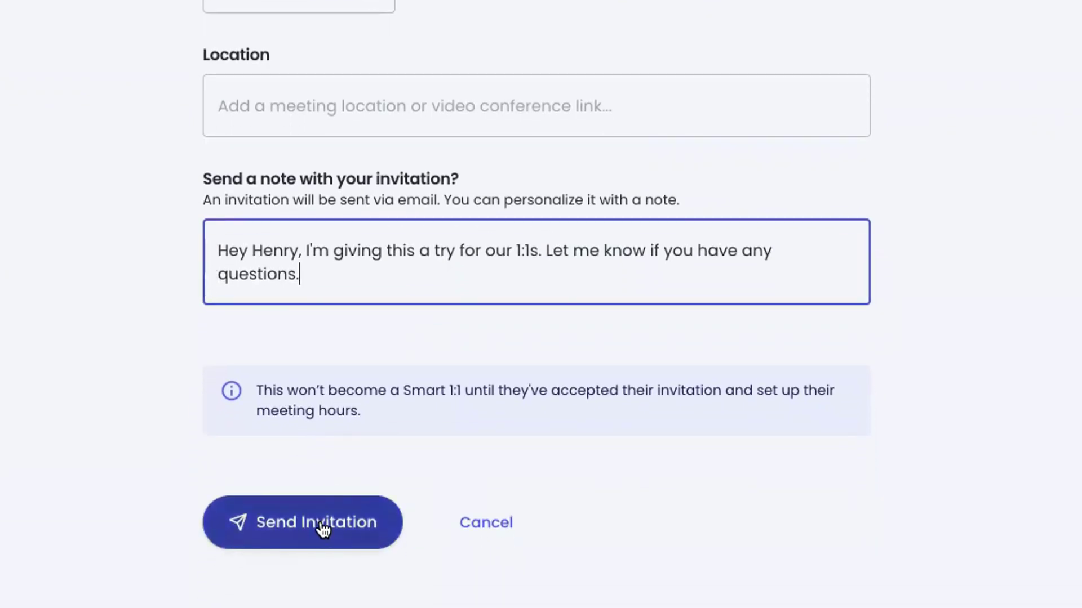
Send the Smart 1:1 invitation and copy its invite link
click(320, 524)
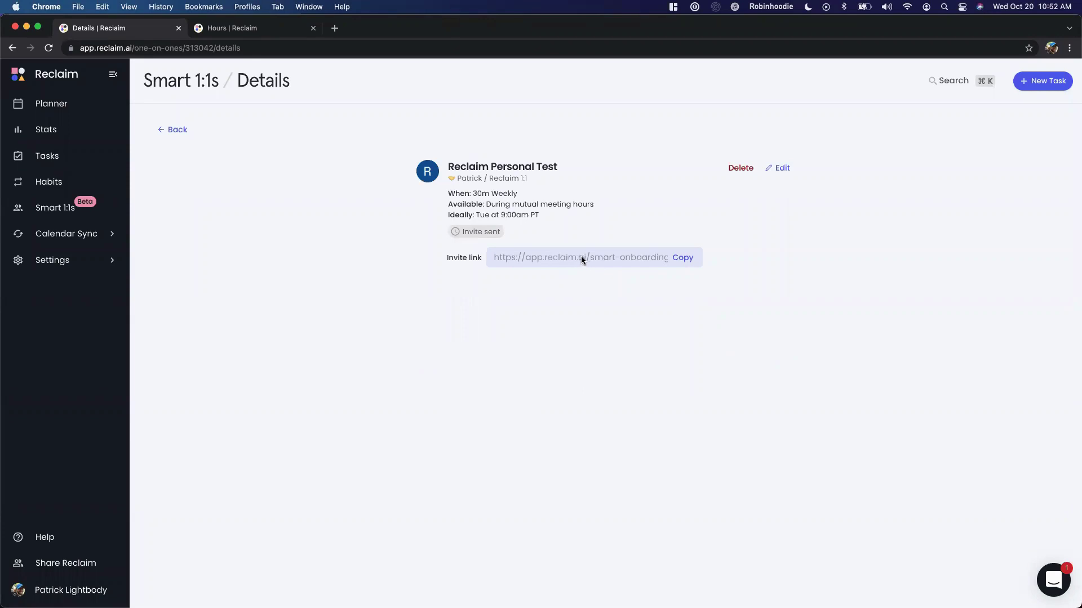
click(678, 254)
Copy the invite link again and expand the Reschedules for you, Only when you're available and About Reclaim overviews
click(678, 256)
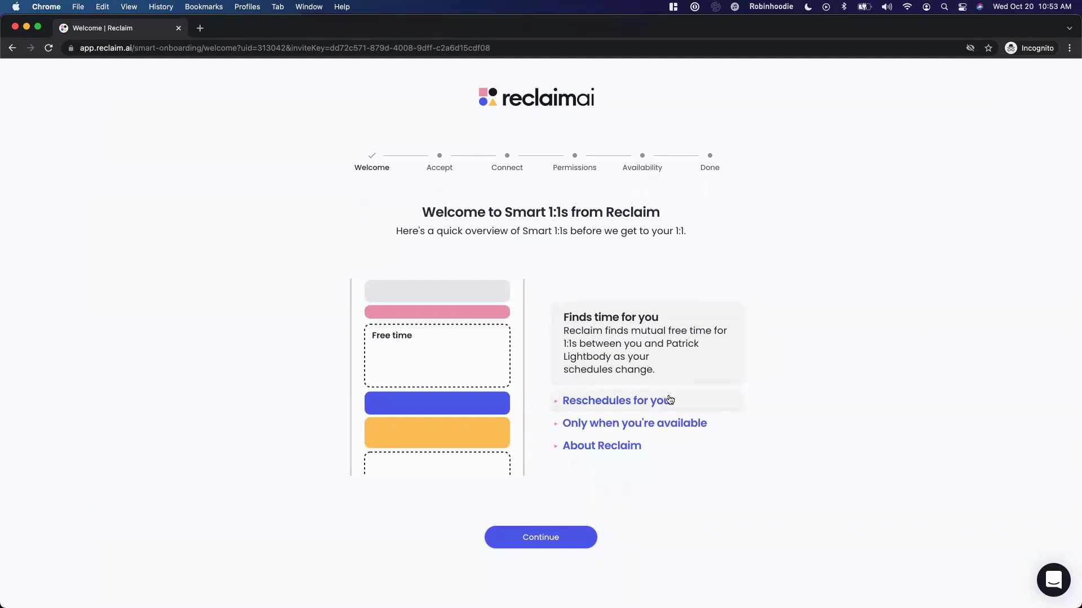
click(670, 400)
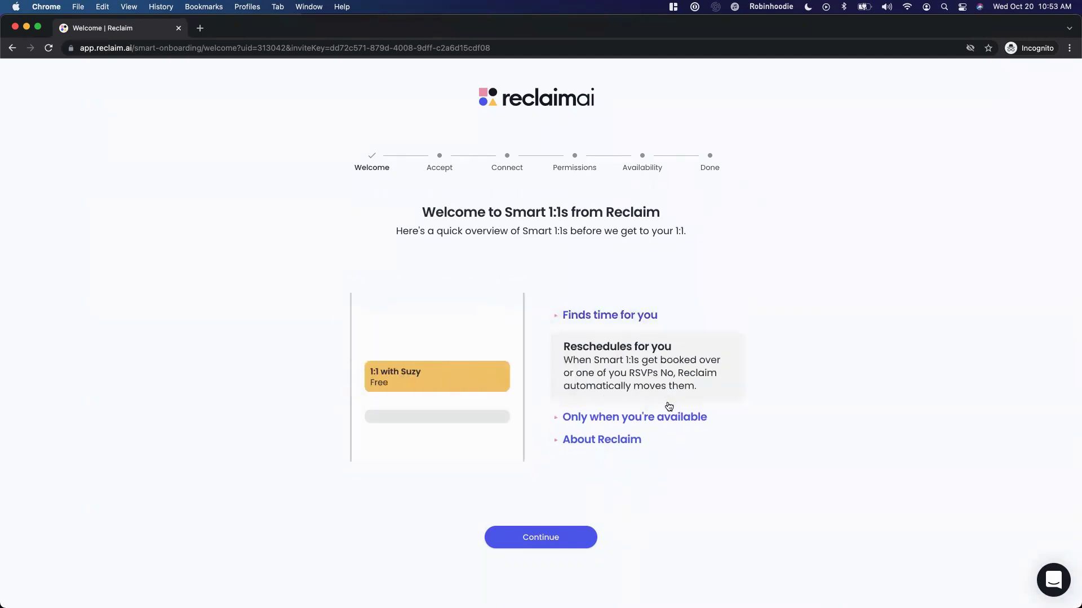
click(659, 416)
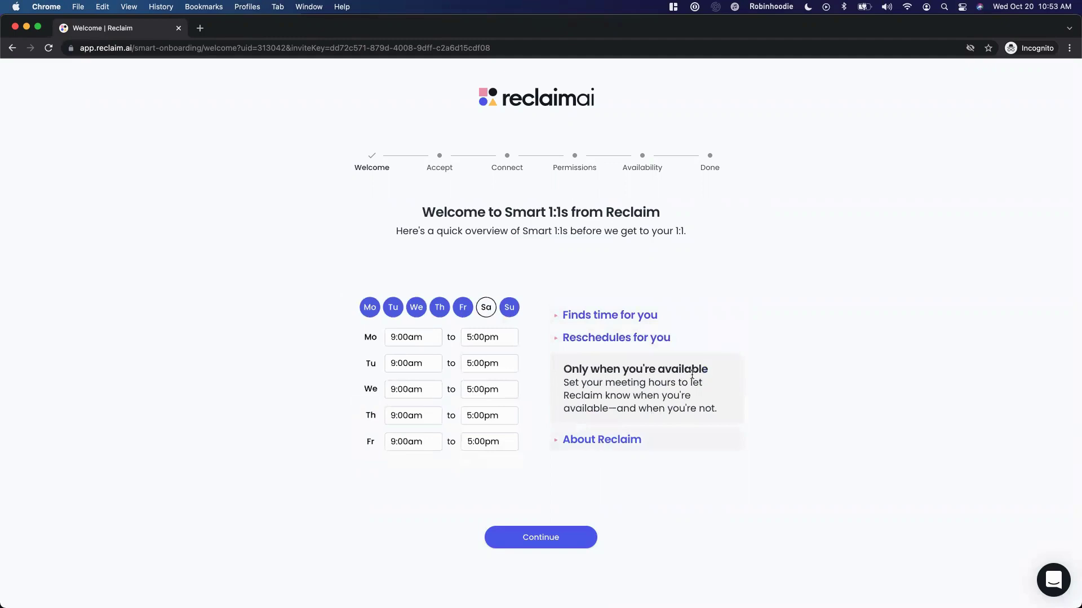
click(628, 439)
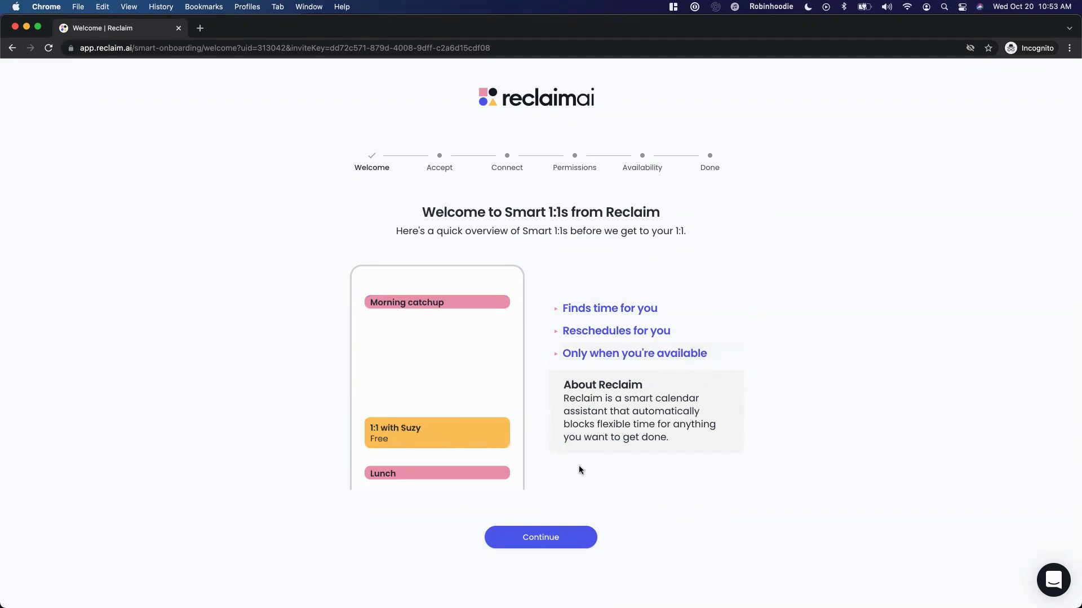
Continue past the welcome overview and accept the 1:1 invite
click(570, 537)
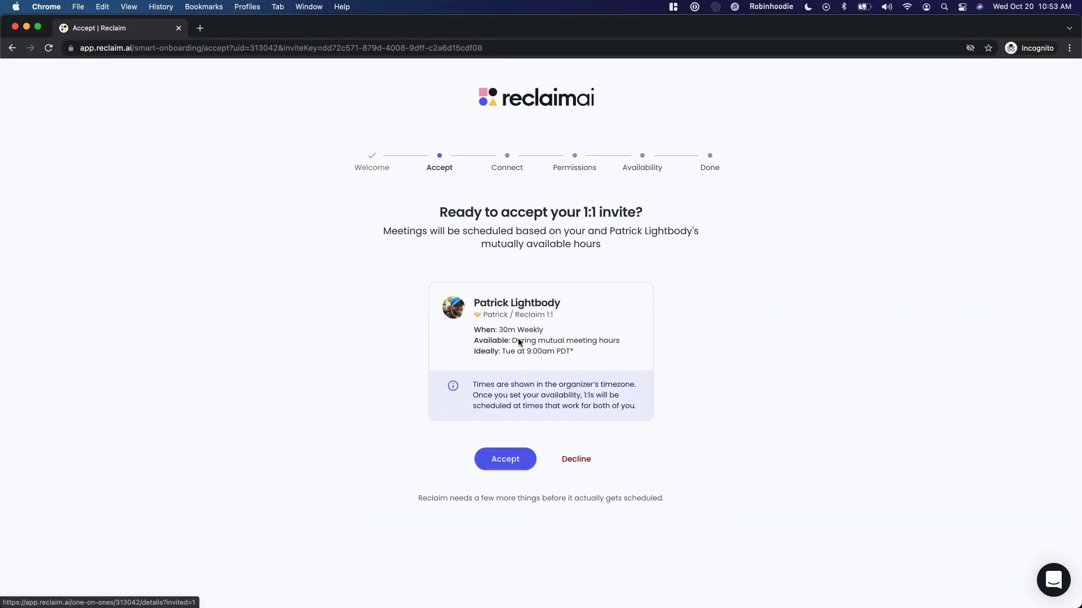
click(507, 459)
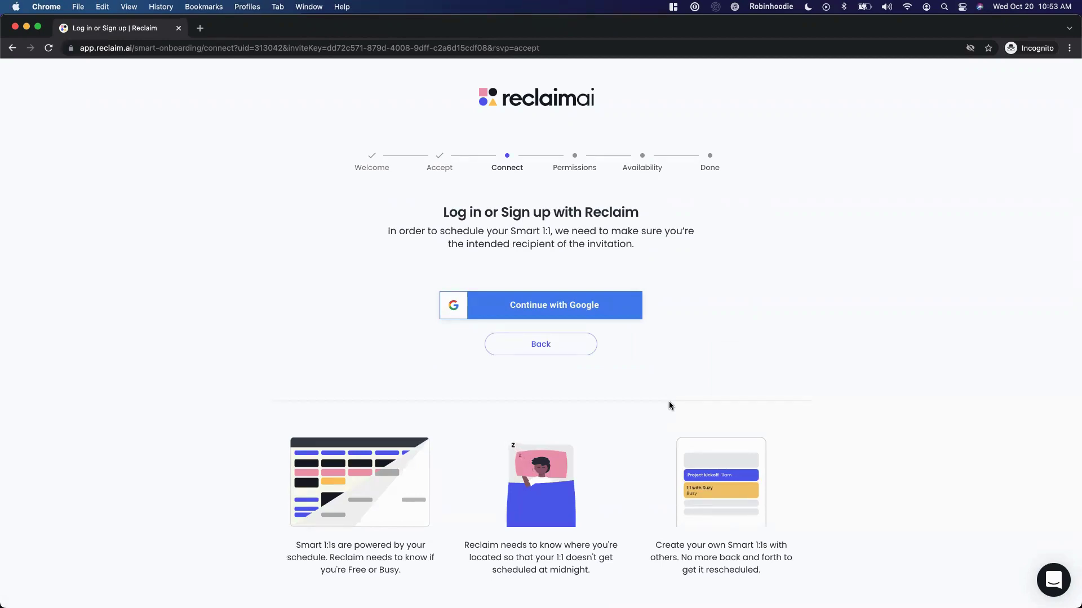
Log in to Reclaim with Google, confirming the prefilled account email
click(603, 317)
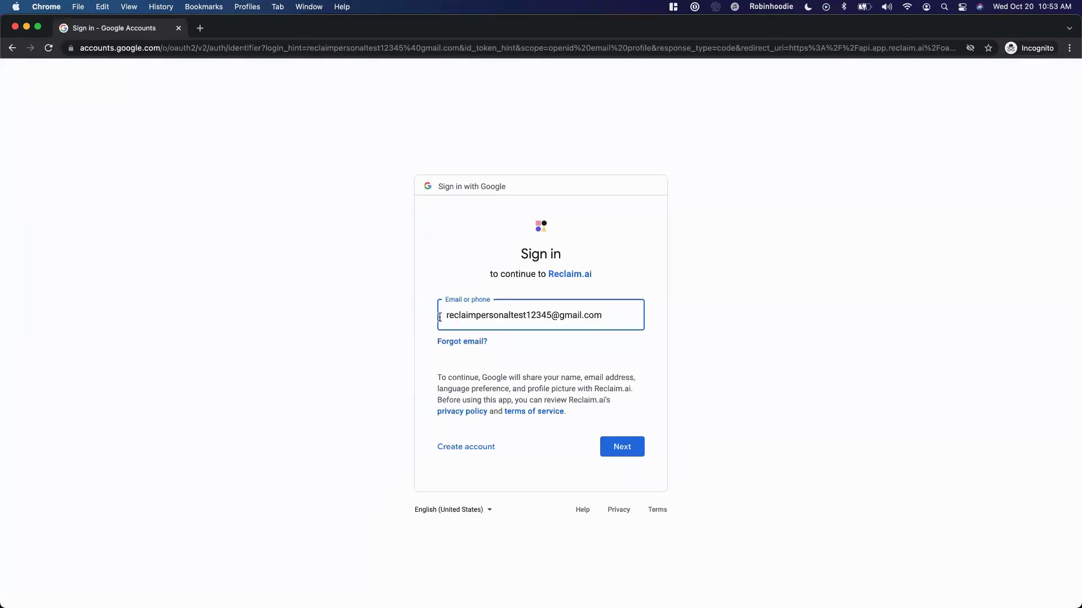
drag(442, 317, 704, 326)
click(625, 445)
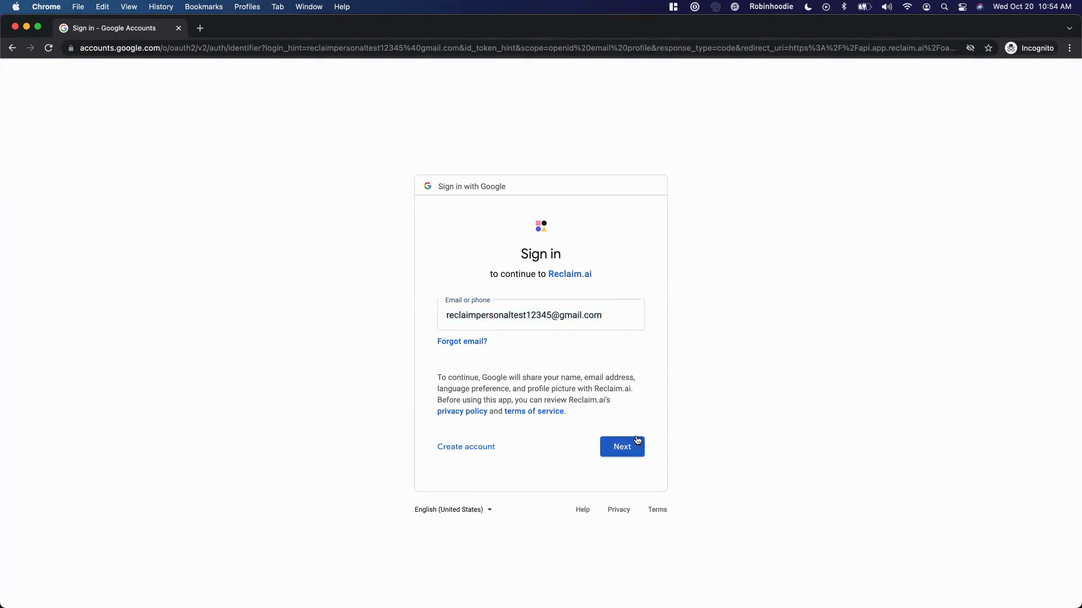
click(637, 440)
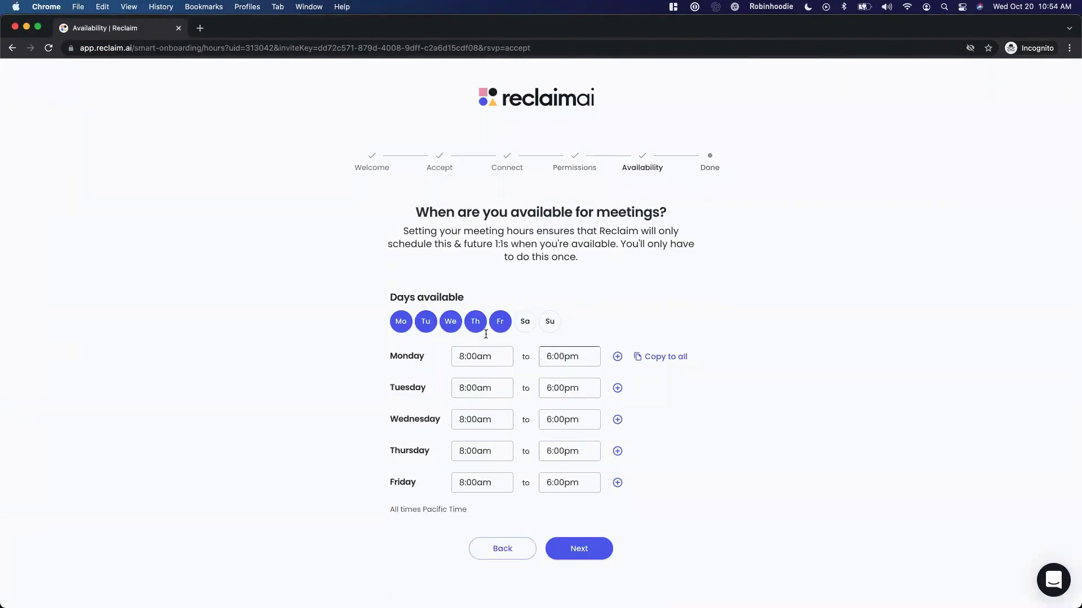
Drop Monday so availability is Tuesday–Friday, 8:00am–6:00pm, and confirm the hours
click(557, 356)
click(401, 322)
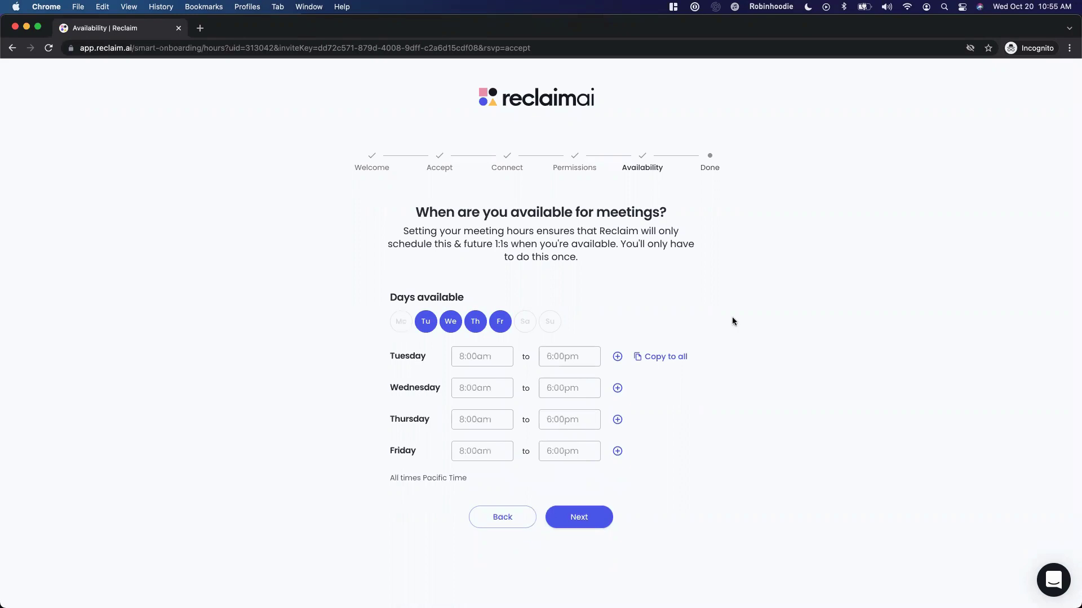
click(586, 521)
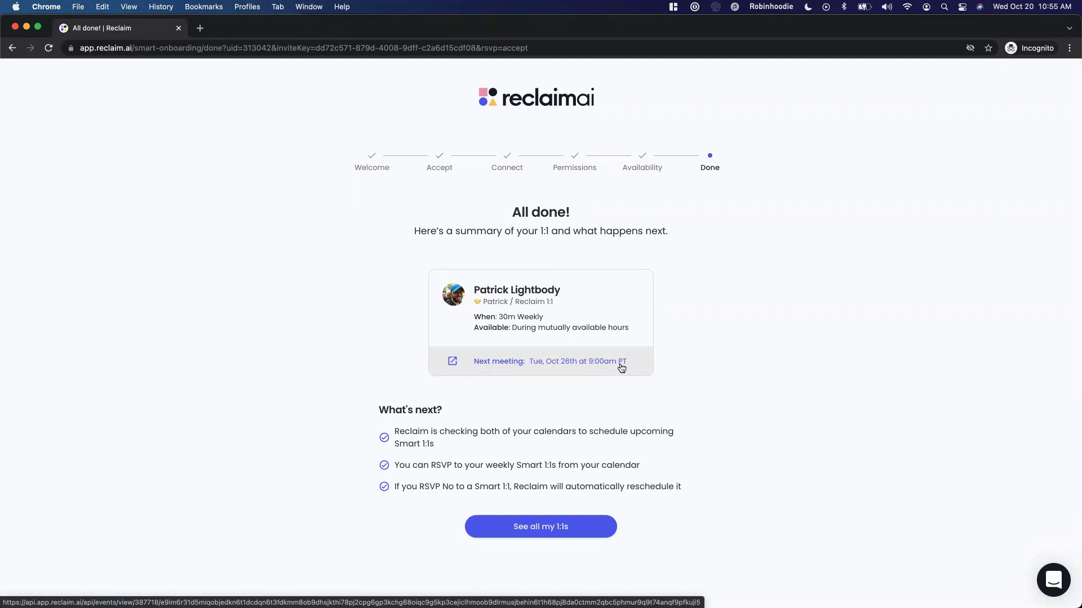
Open the next meeting, Tue, Oct 26th at 9:00am PT, in Google Calendar
click(622, 366)
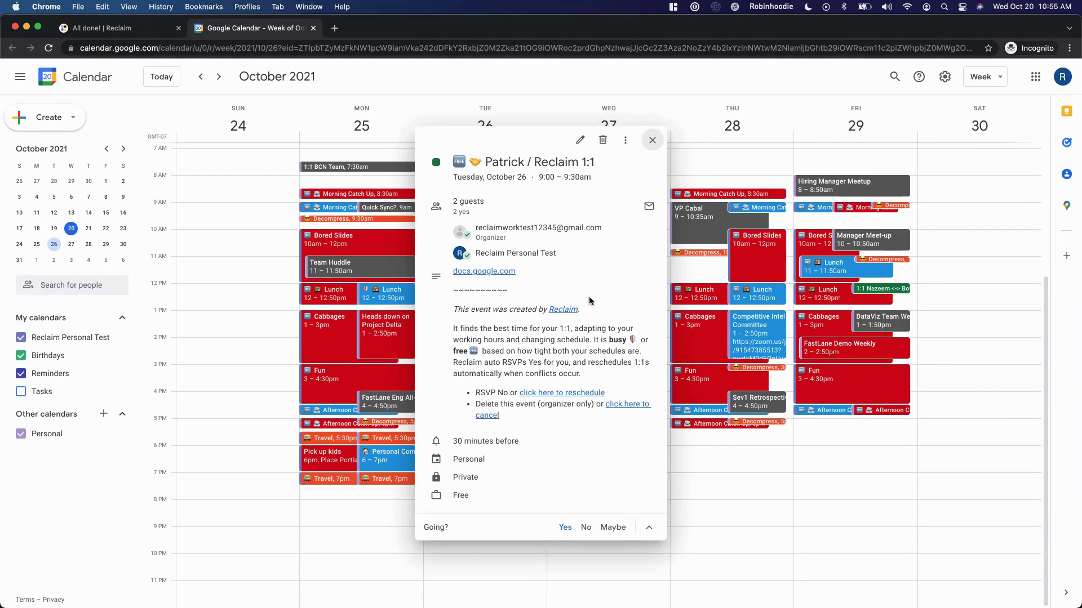
Review the 1:1 event's guest list and select its full title
mouse_move(578, 251)
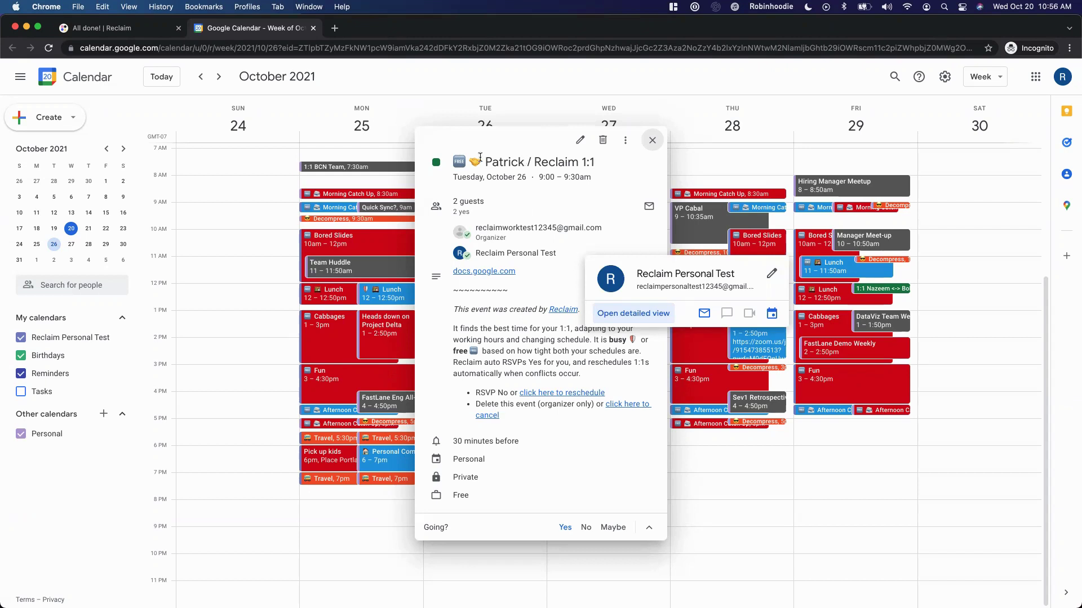
drag(454, 163, 595, 164)
click(594, 164)
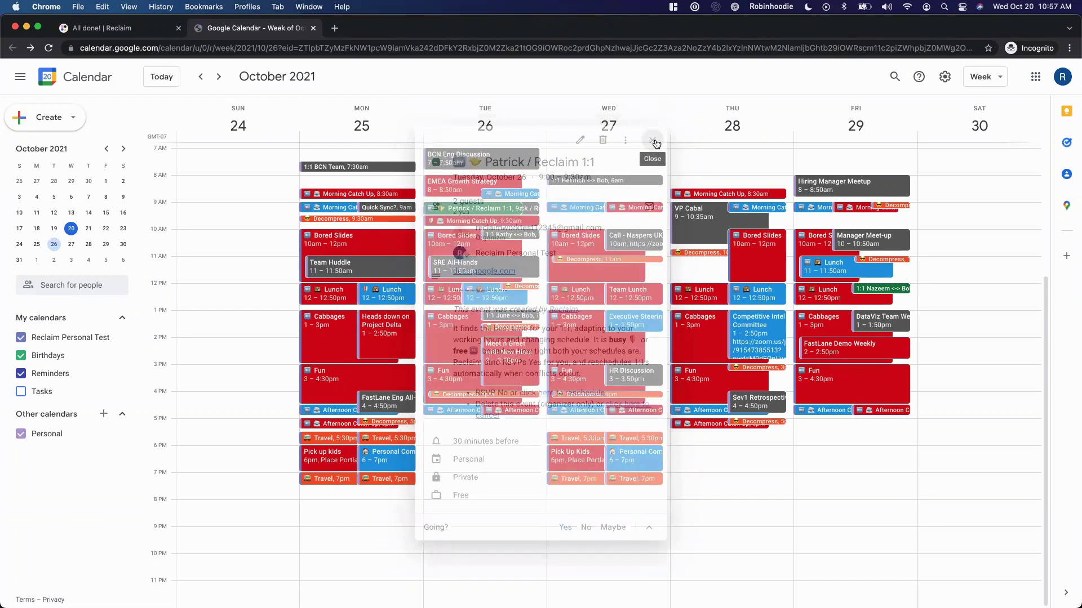
Hide the Personal calendar, add a 'Busy' event Tuesday 9–10am, and reload to see the 1:1 moved to 10:30am
click(21, 433)
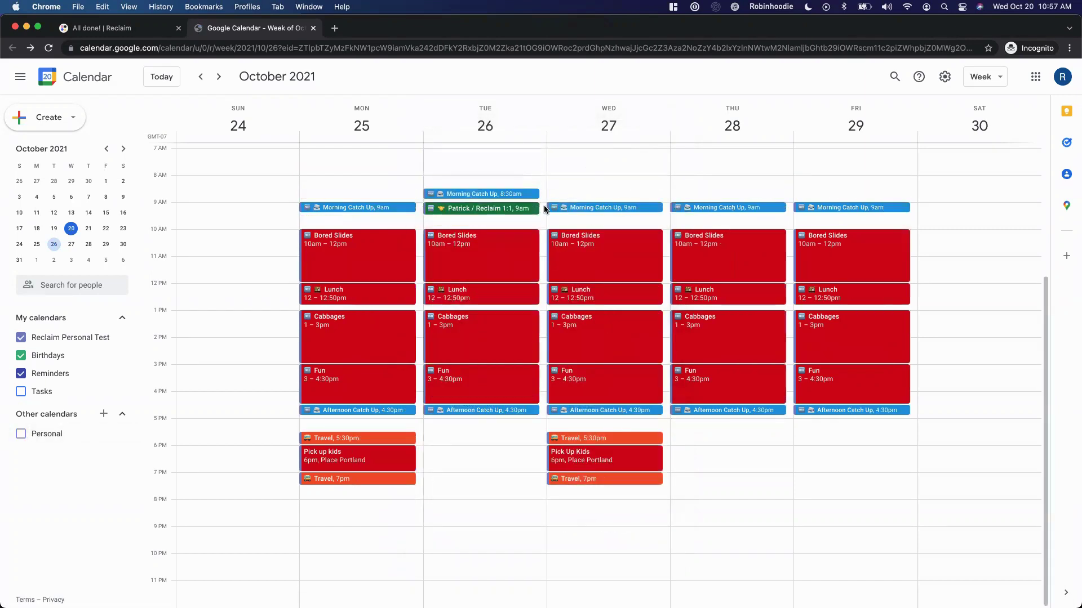
click(544, 209)
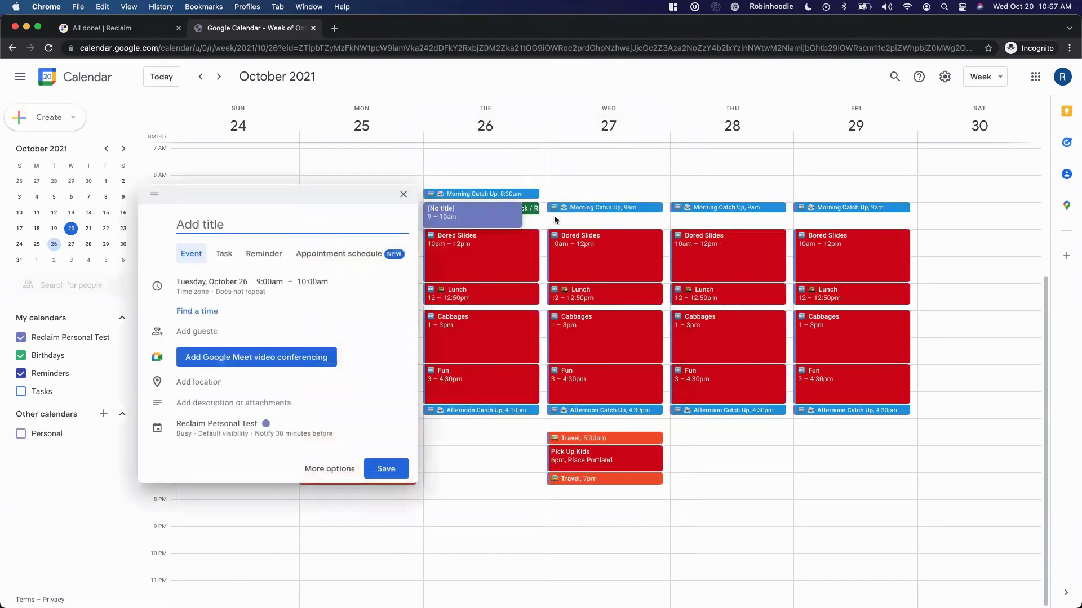
text(Busy)
key(Return)
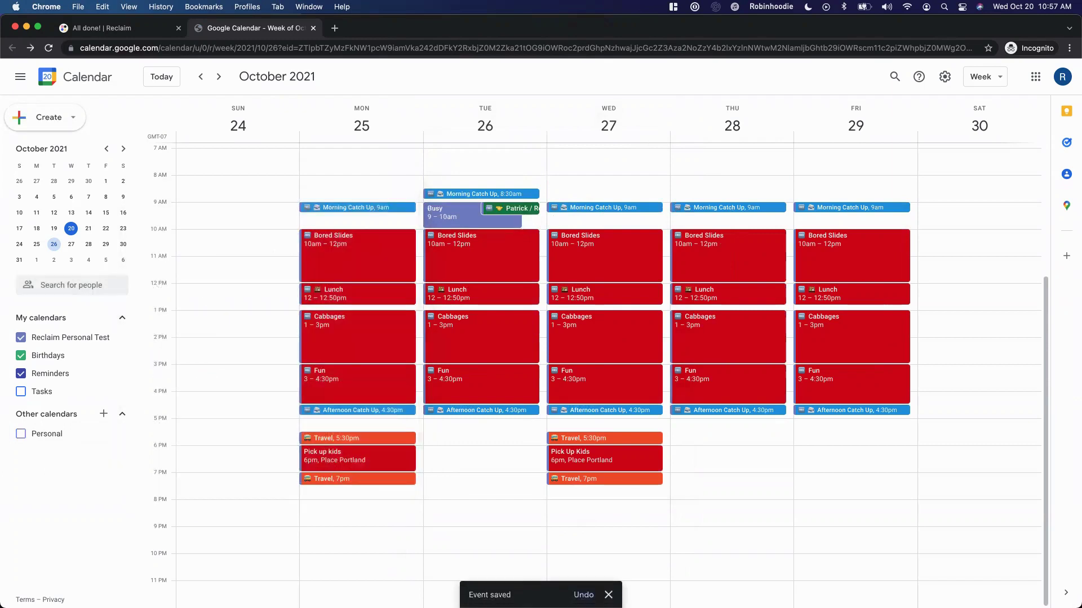
key(super+r)
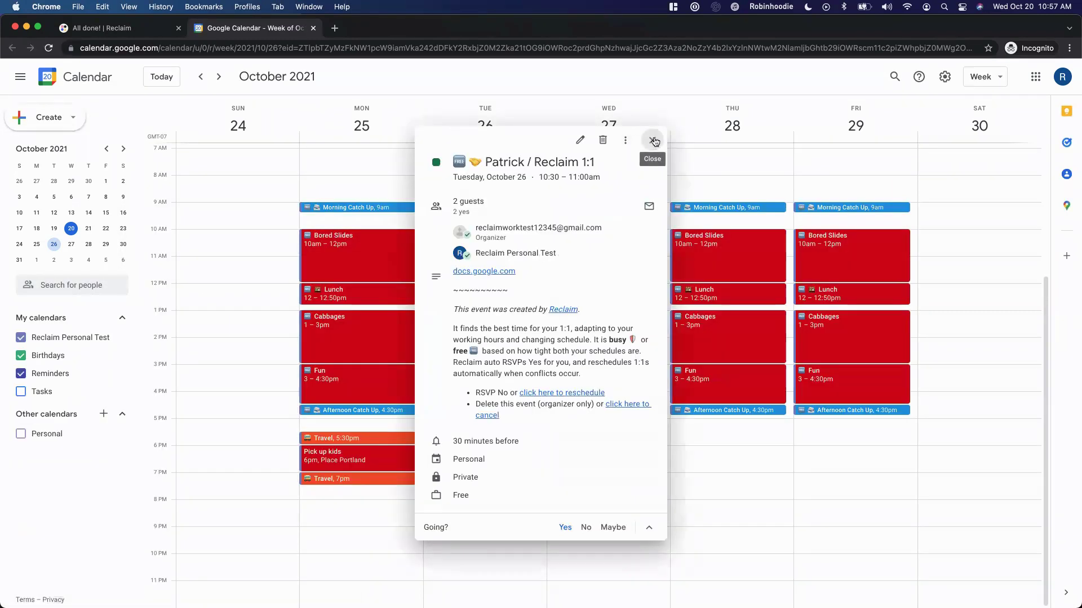
click(646, 148)
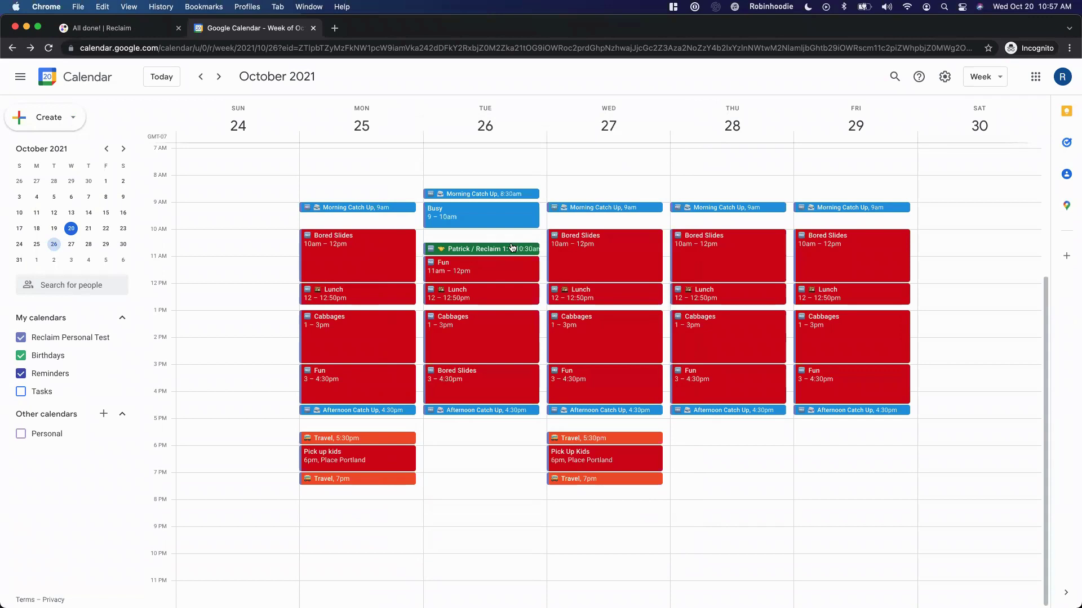